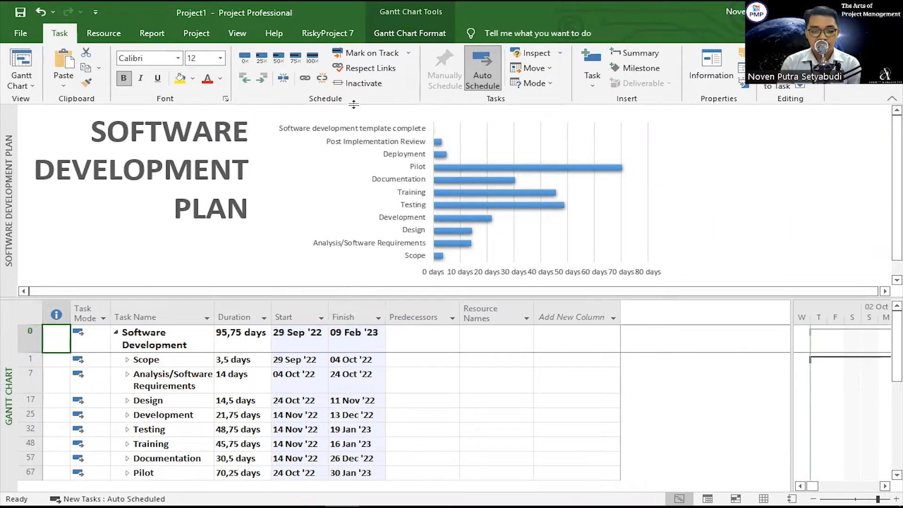
# Step: Hide the software development plan report above the Gantt chart and expand the Scope summary task
pyautogui.doubleClick(343, 299)
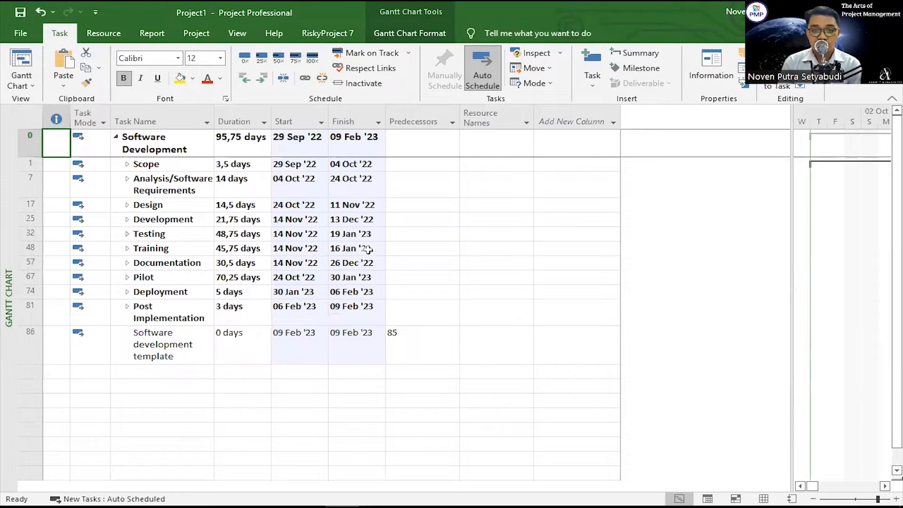
pyautogui.click(128, 167)
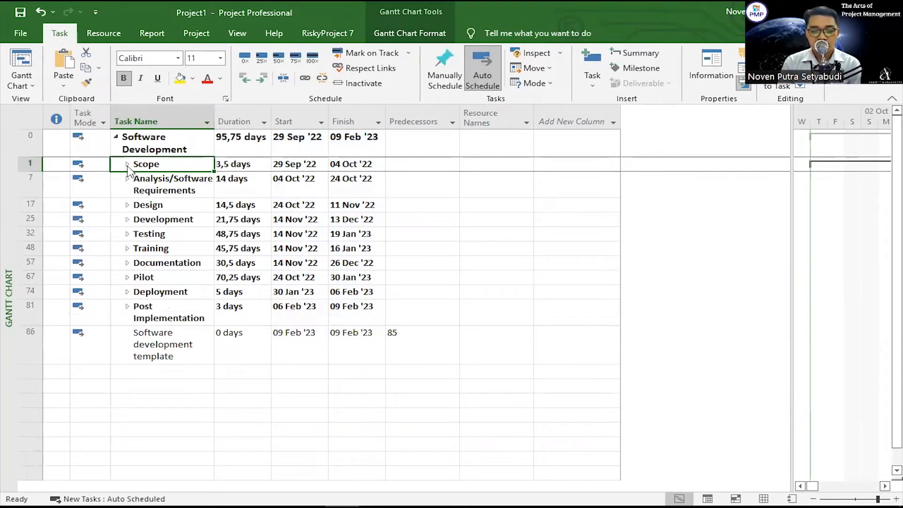
pyautogui.click(127, 164)
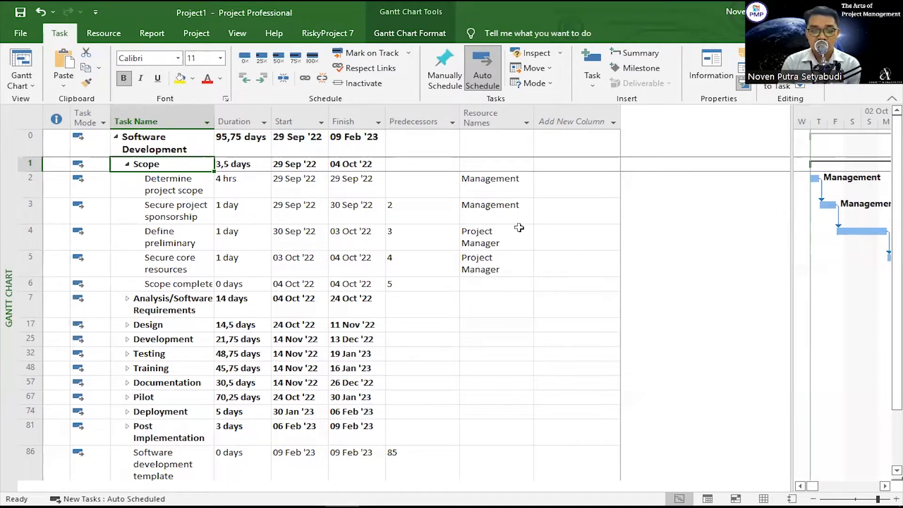
# Step: Undo the last project date change and set the project start date to 30 Sep 2022
pyautogui.hotkey('ctrl', 'z')
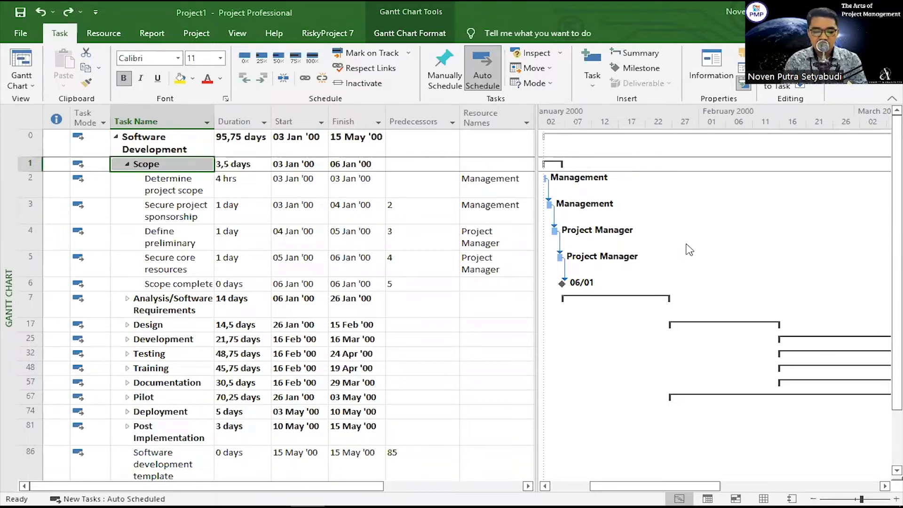
pyautogui.click(197, 32)
pyautogui.click(175, 70)
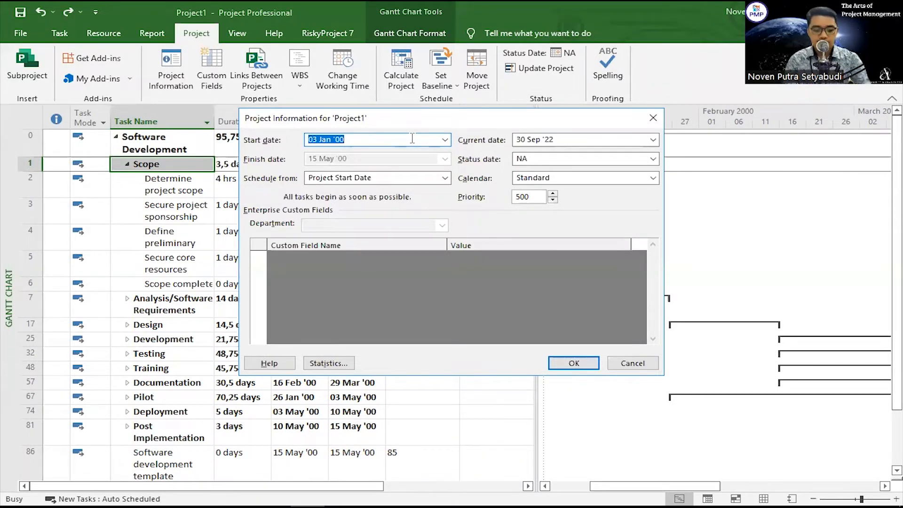
pyautogui.write('30 s')
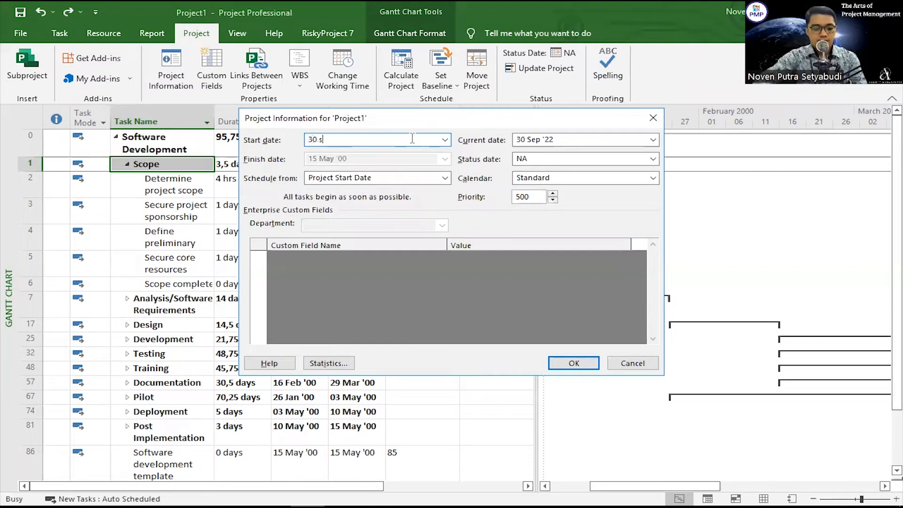
pyautogui.write('ep 2022')
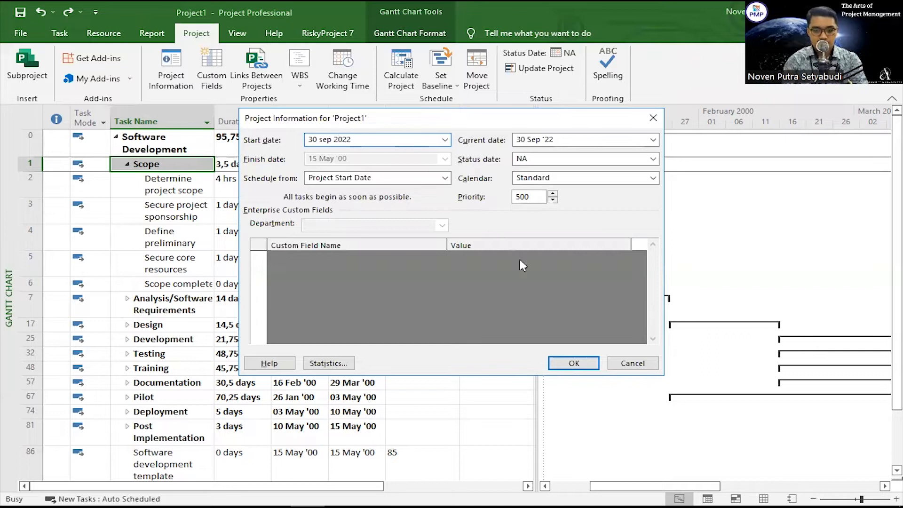
pyautogui.click(574, 364)
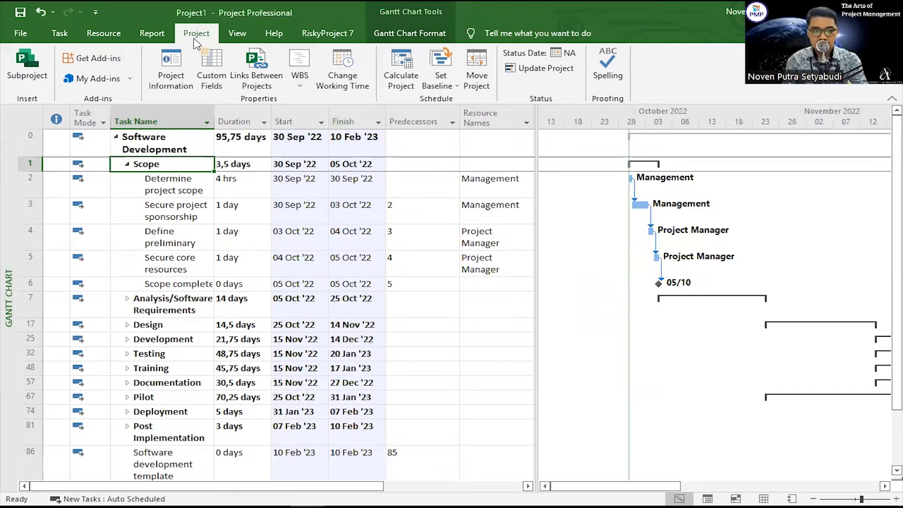
# Step: Add a nonworking exception named Hari Libur Nasional on 03/10/2022 to the Standard project calendar
pyautogui.click(335, 75)
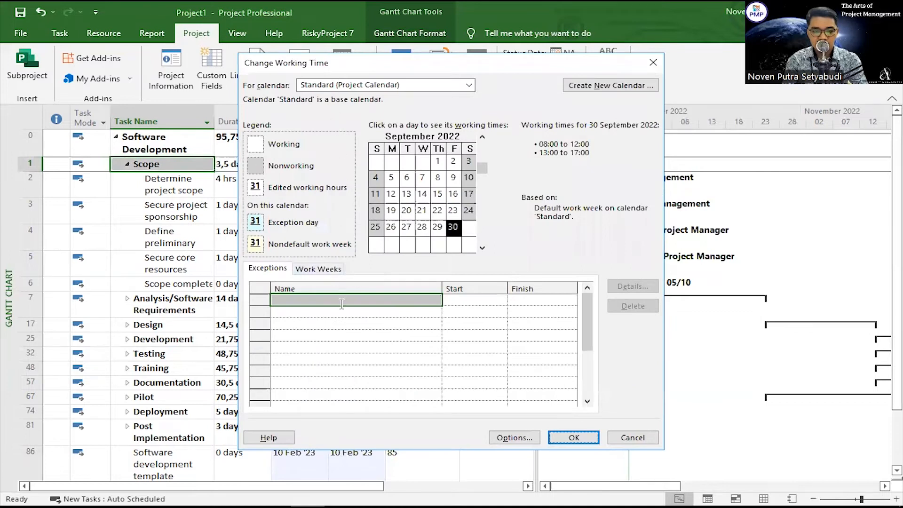
pyautogui.click(342, 303)
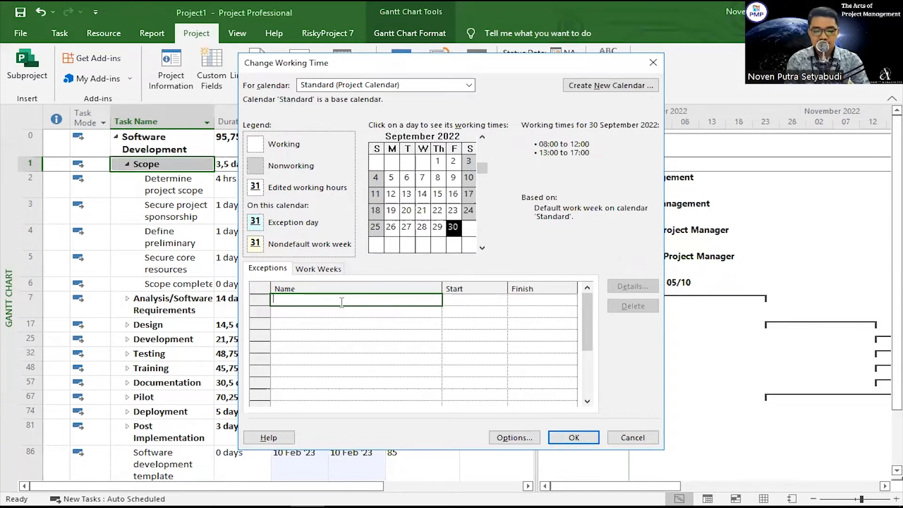
pyautogui.write('Hari L')
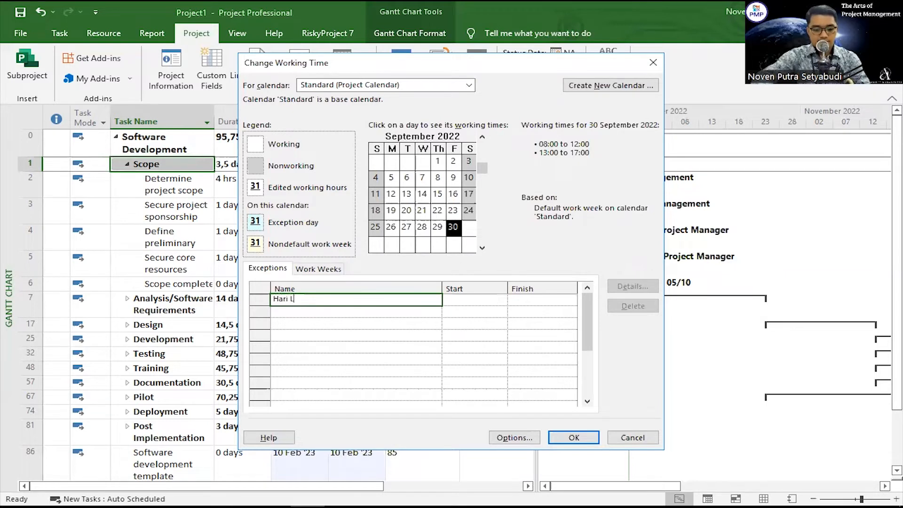
pyautogui.write('ibur Nasi')
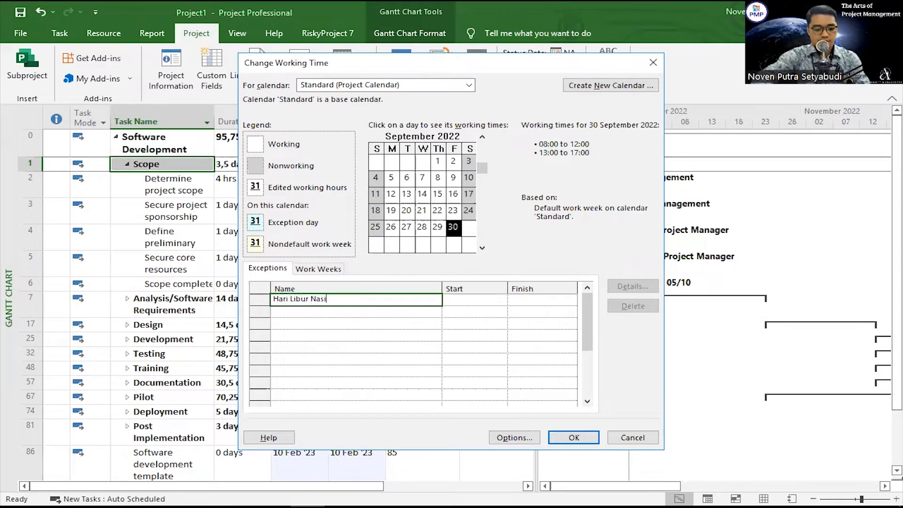
pyautogui.write('onal')
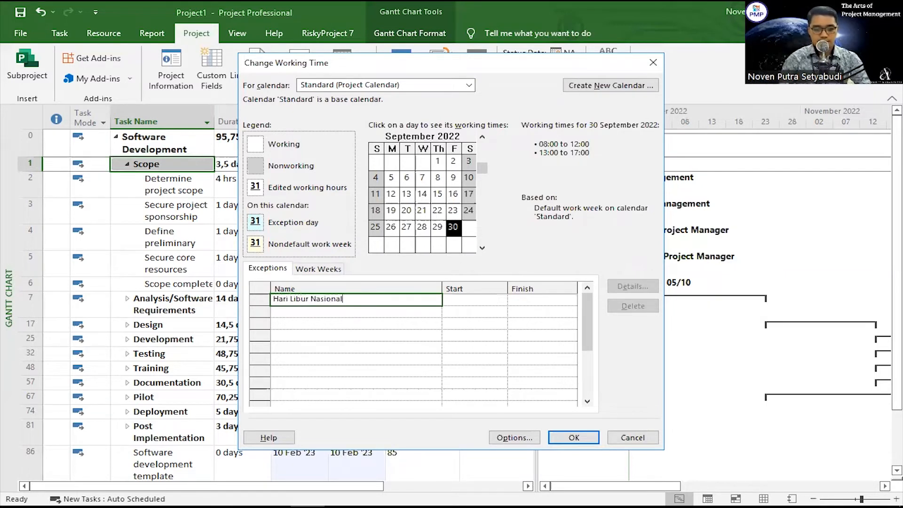
pyautogui.click(477, 303)
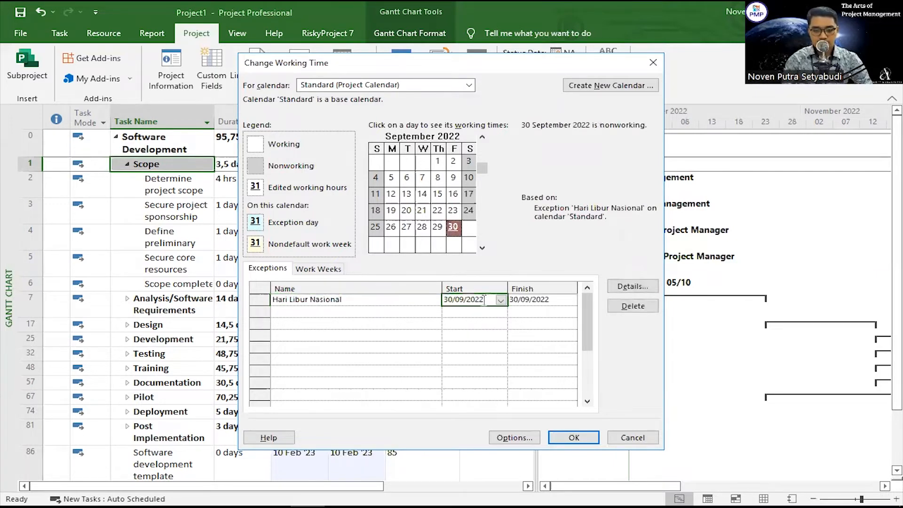
pyautogui.click(501, 301)
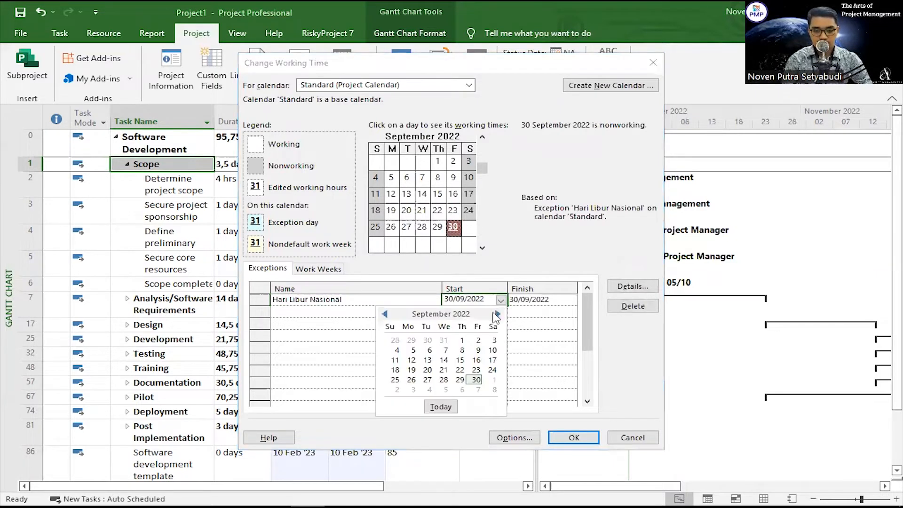
pyautogui.click(410, 389)
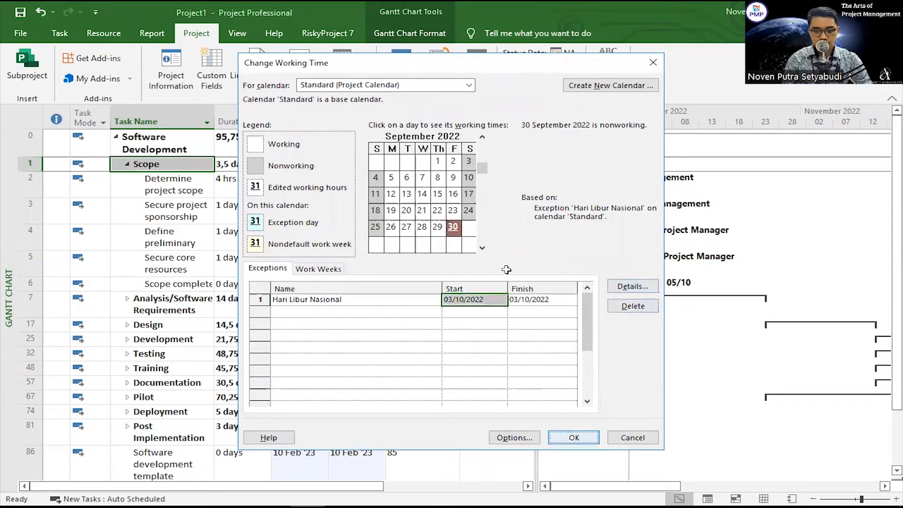
pyautogui.press('Return')
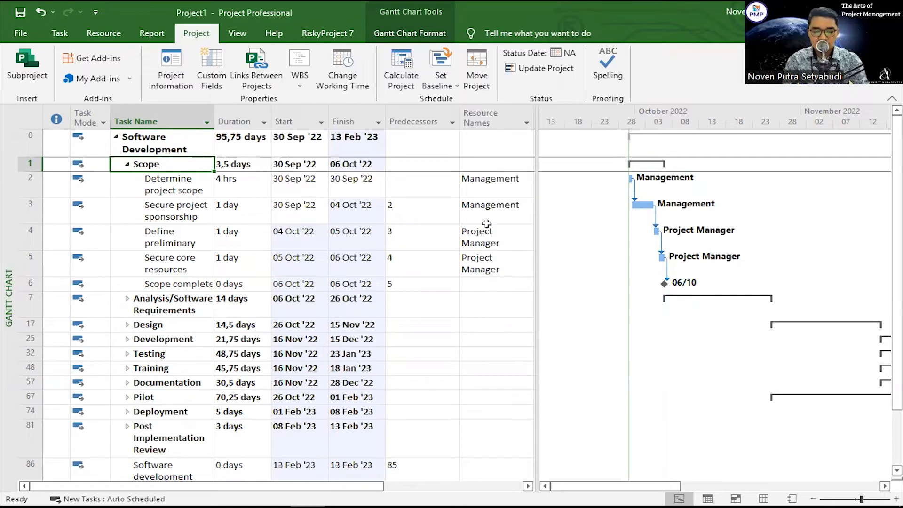
# Step: Save the schedule of the entire project as Baseline
pyautogui.click(437, 81)
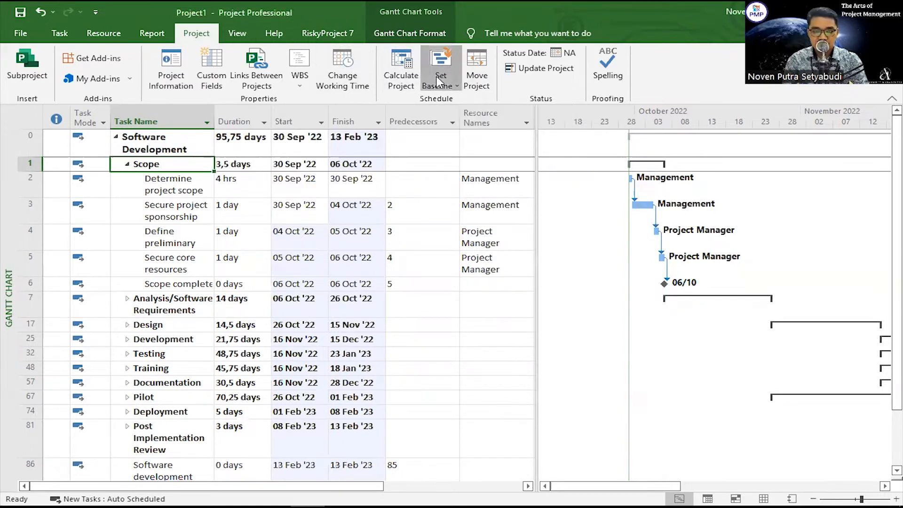
pyautogui.click(452, 99)
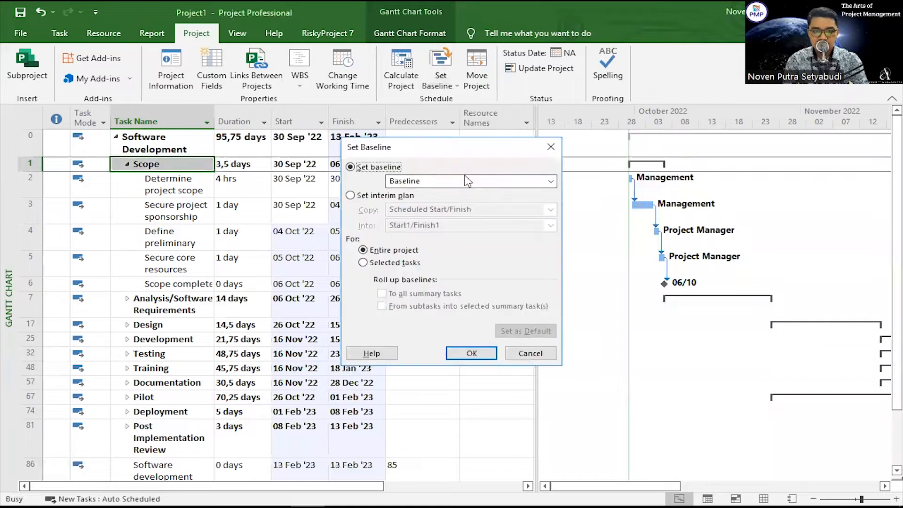
pyautogui.click(466, 182)
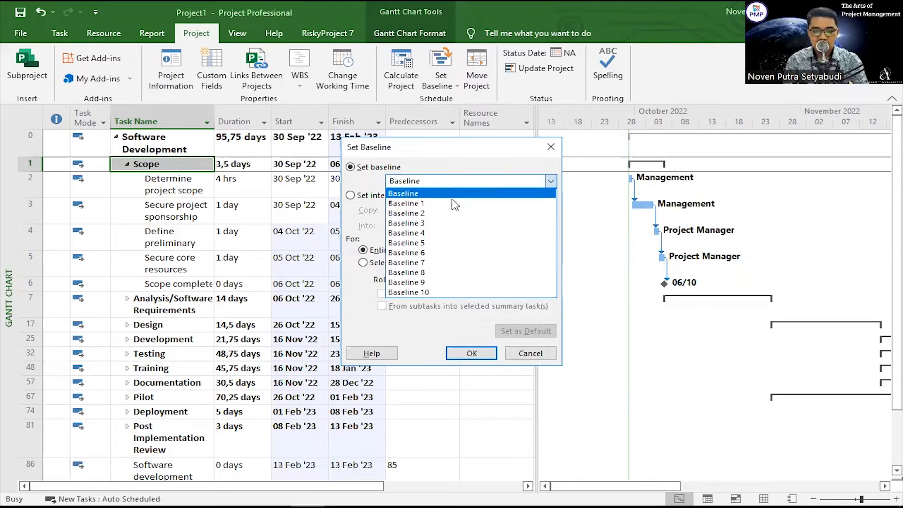
pyautogui.click(428, 194)
pyautogui.click(494, 352)
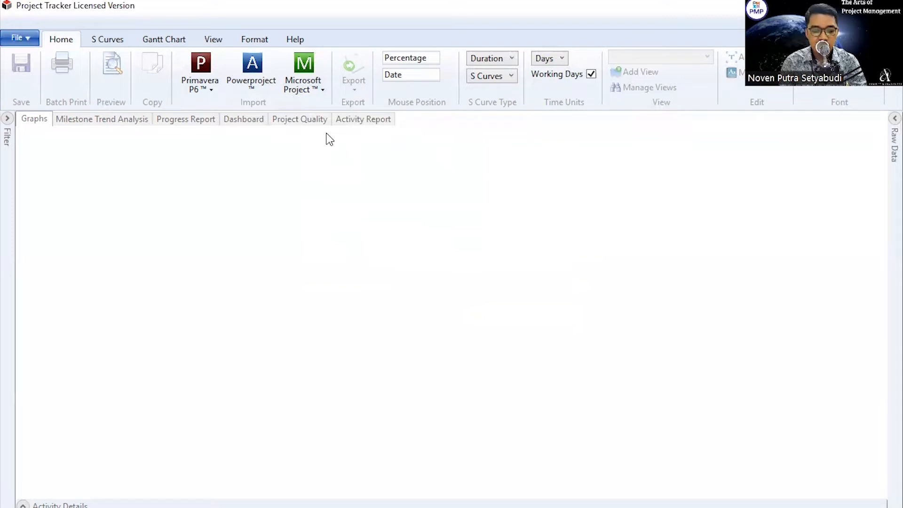
# Step: In Project Tracker, import the Microsoft Project plan by direct connection with Baseline as Baseline 1, and display the Gantt chart with the S-curve
pyautogui.click(303, 94)
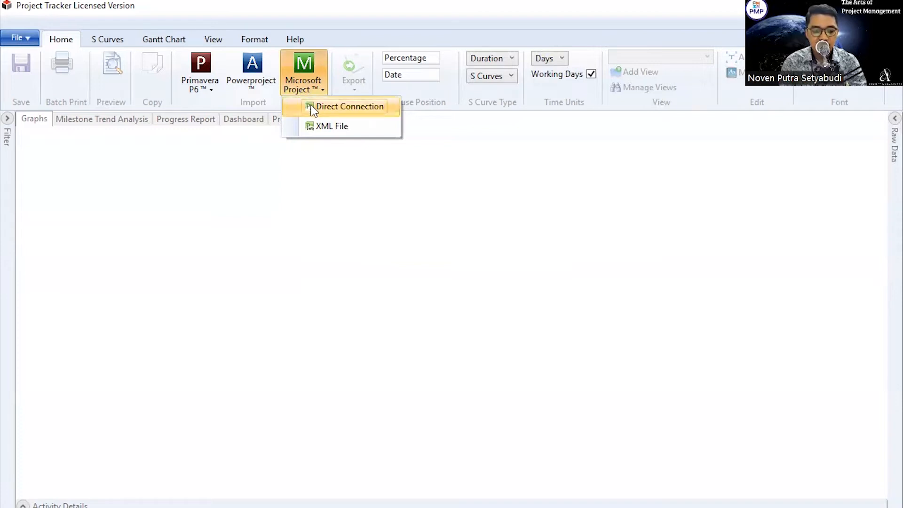
pyautogui.click(311, 108)
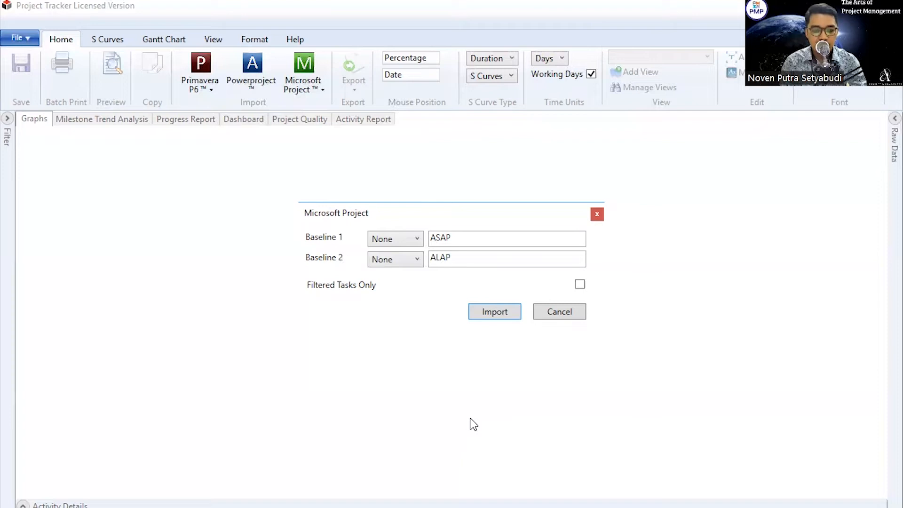
pyautogui.click(403, 243)
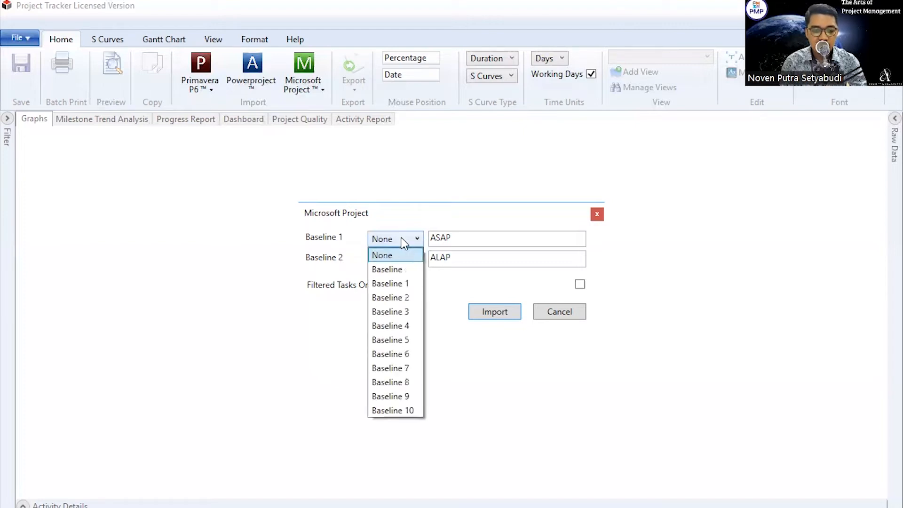
pyautogui.click(393, 274)
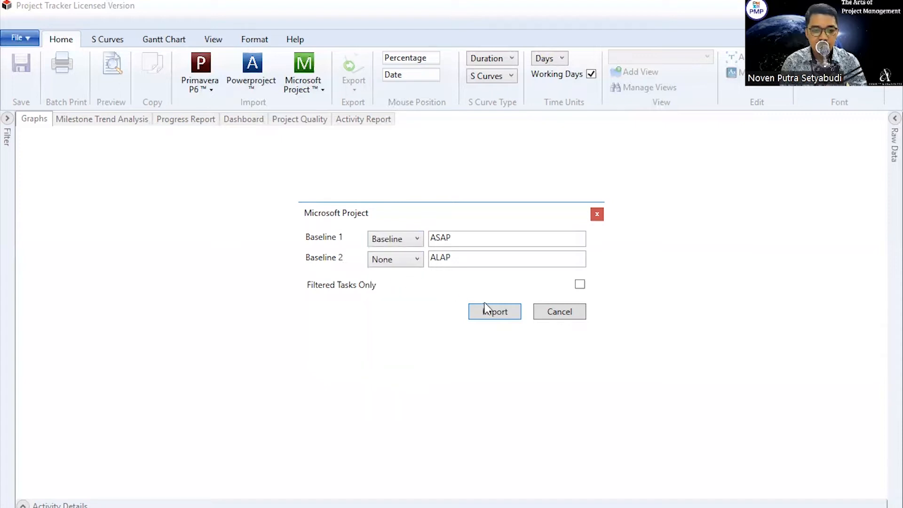
pyautogui.click(517, 314)
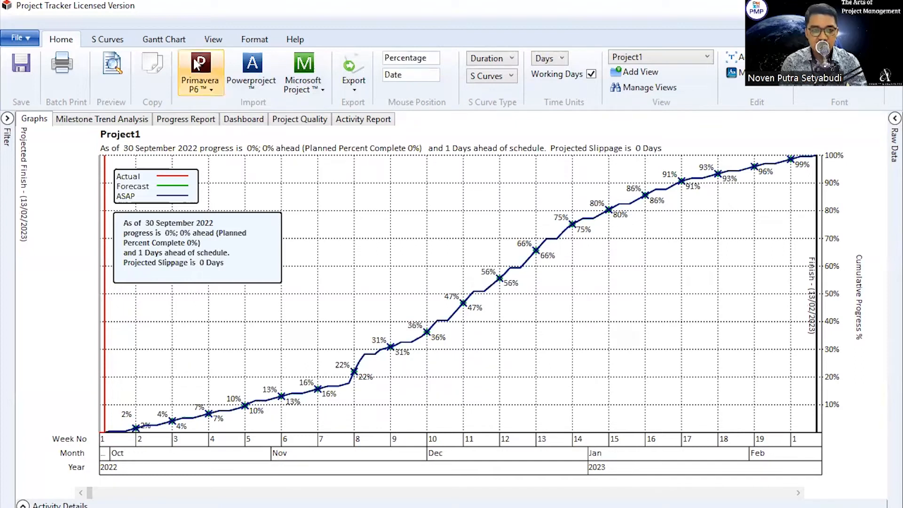
pyautogui.click(164, 45)
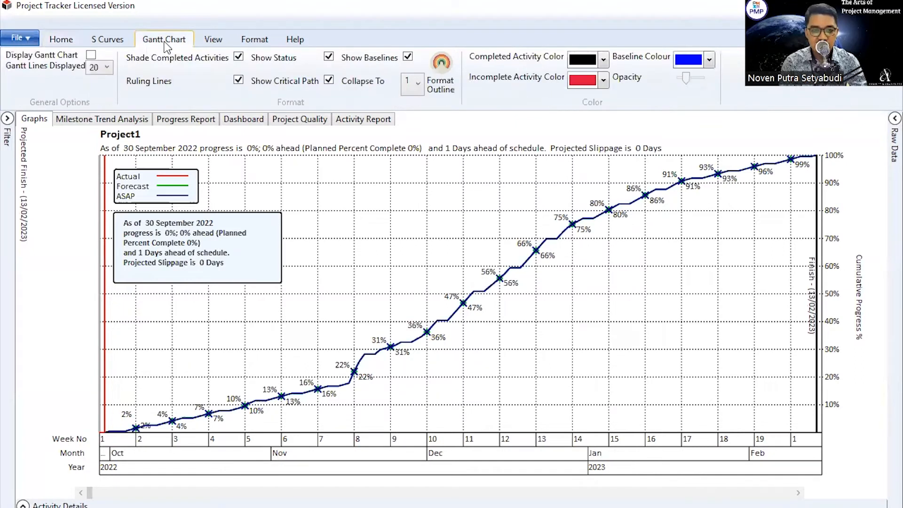
pyautogui.click(92, 55)
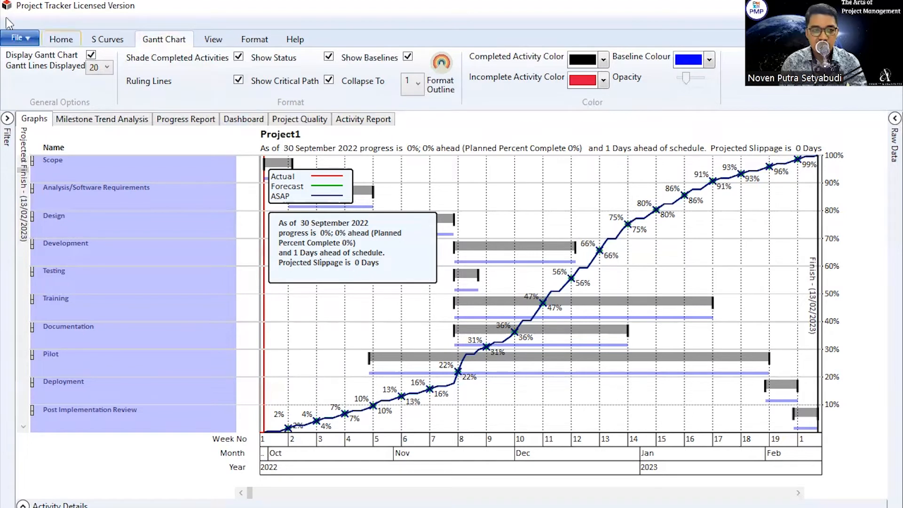
# Step: Rename the project in its properties to "Laporan S-Curve Plan vs Actual"
pyautogui.click(19, 38)
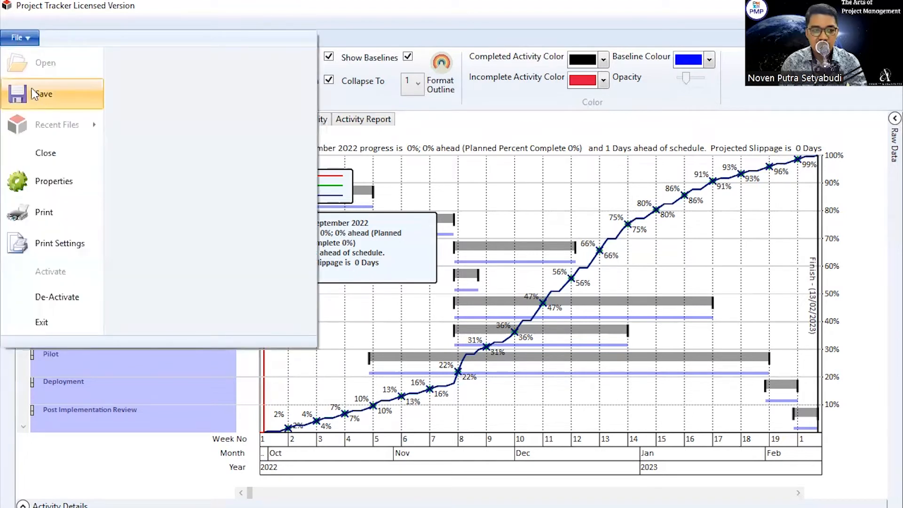
pyautogui.click(43, 173)
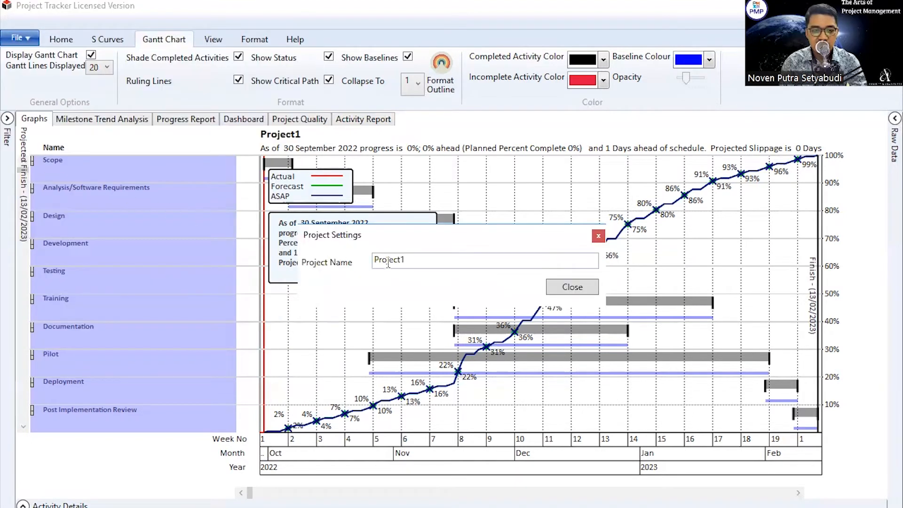
pyautogui.moveTo(416, 260); pyautogui.dragTo(371, 263)
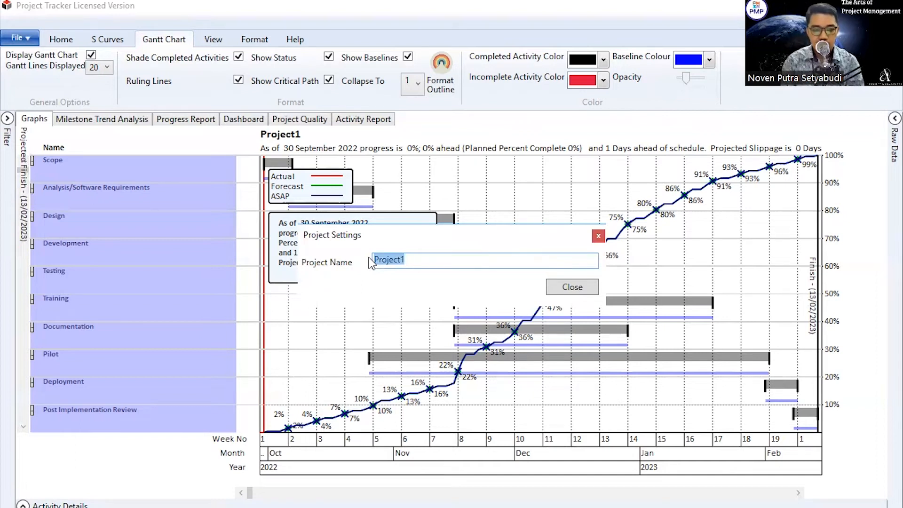
pyautogui.click(409, 263)
pyautogui.moveTo(409, 263); pyautogui.dragTo(374, 262)
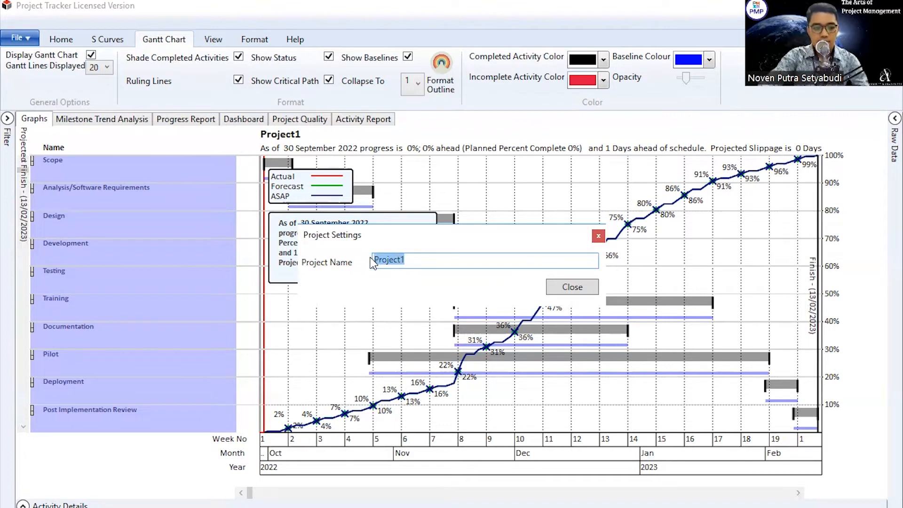
pyautogui.write('Laporan')
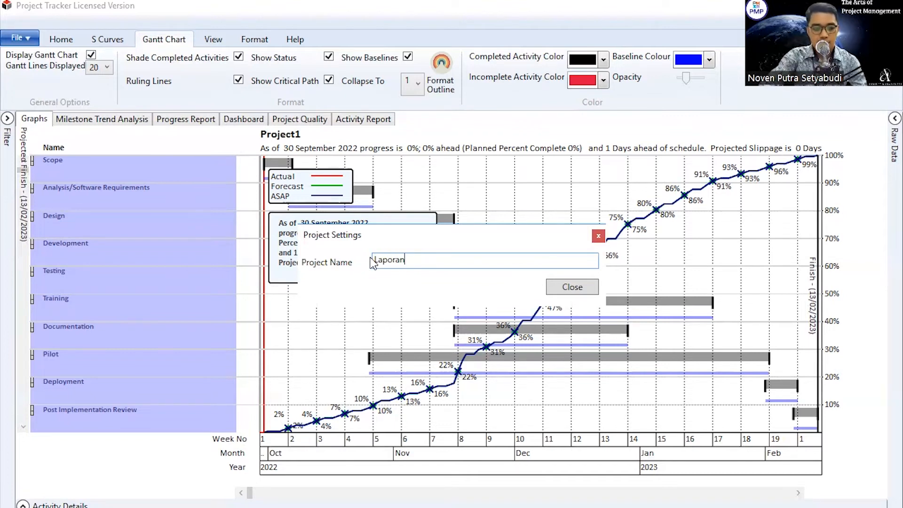
pyautogui.write(' S-Cu')
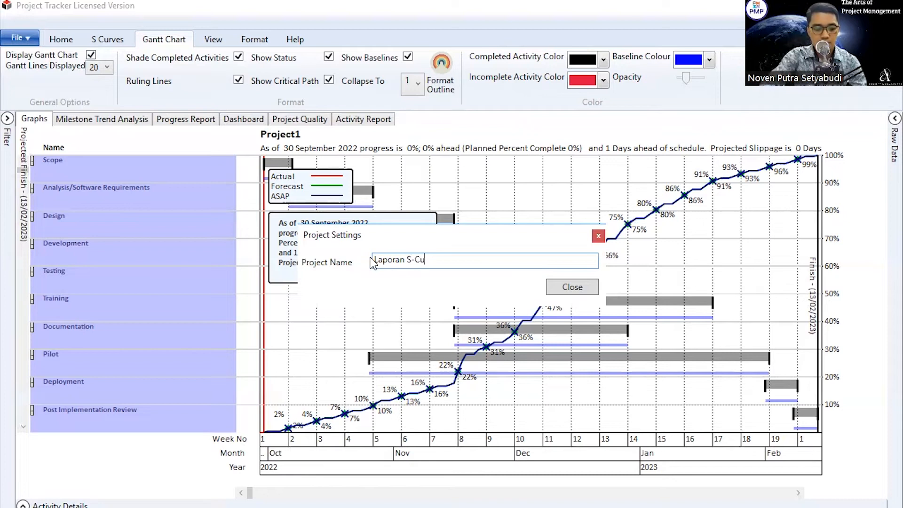
pyautogui.write('rve Plan ')
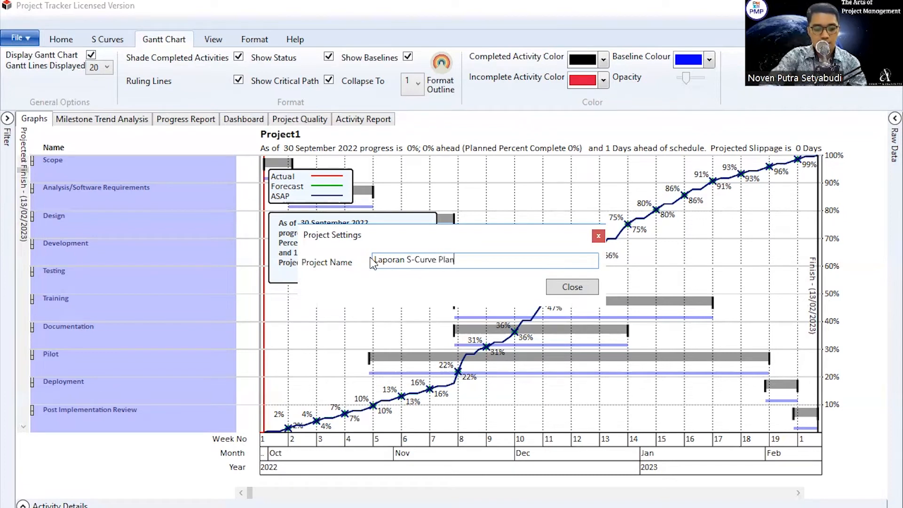
pyautogui.write('vs Actual')
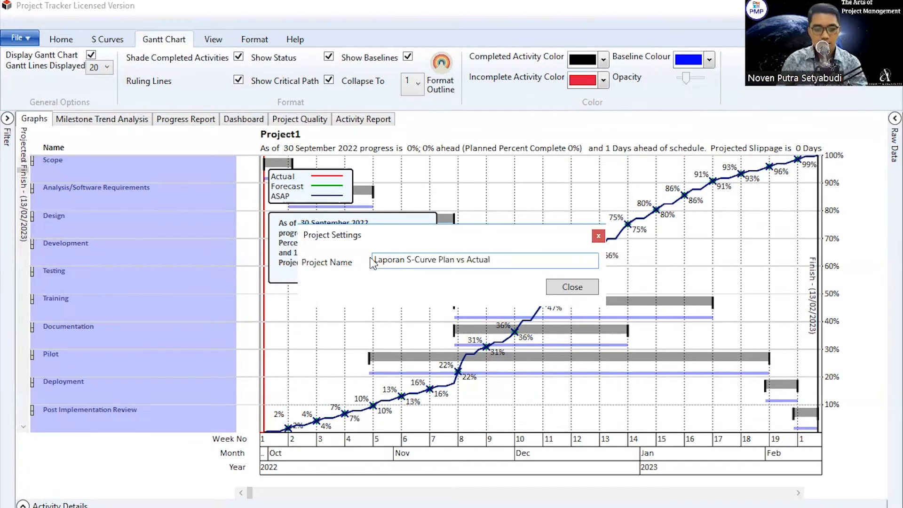
pyautogui.click(571, 286)
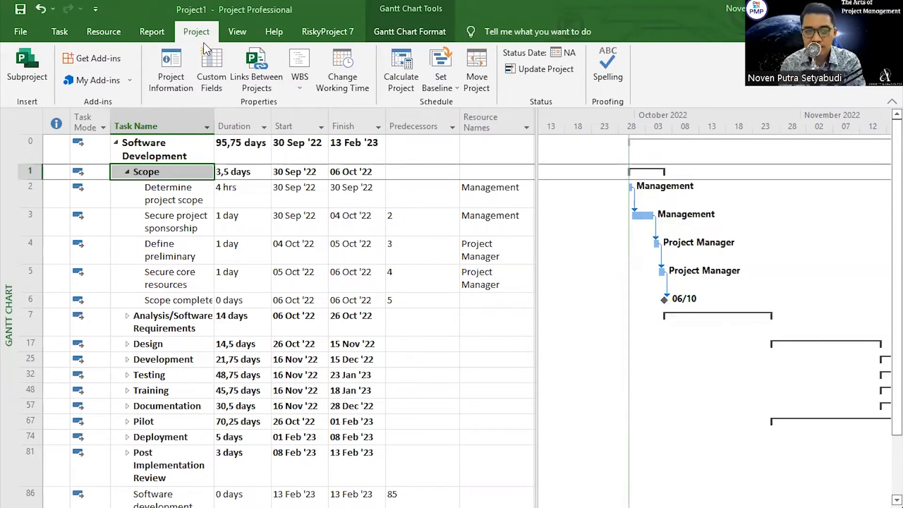
# Step: In Microsoft Project, set the status date to 30 Sep '22 and add a % Complete column after Resource Names
pyautogui.click(558, 56)
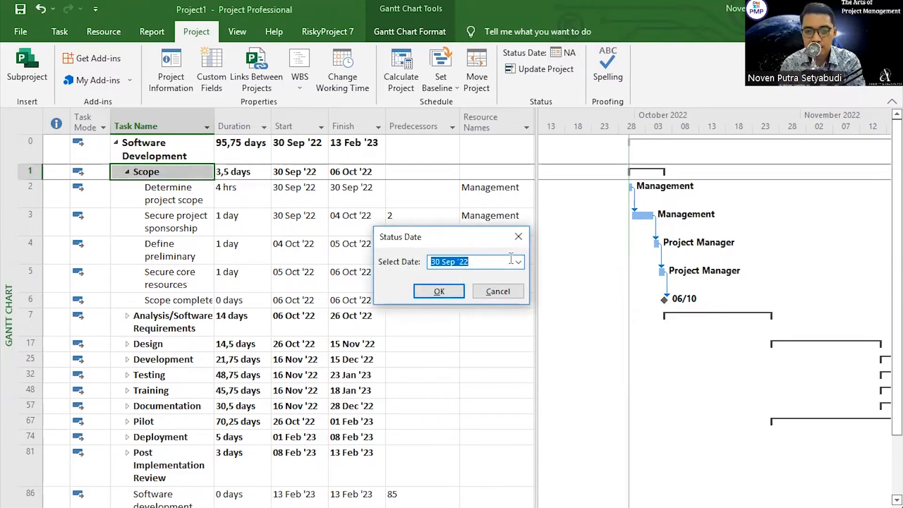
pyautogui.click(443, 291)
pyautogui.moveTo(536, 133); pyautogui.dragTo(643, 132)
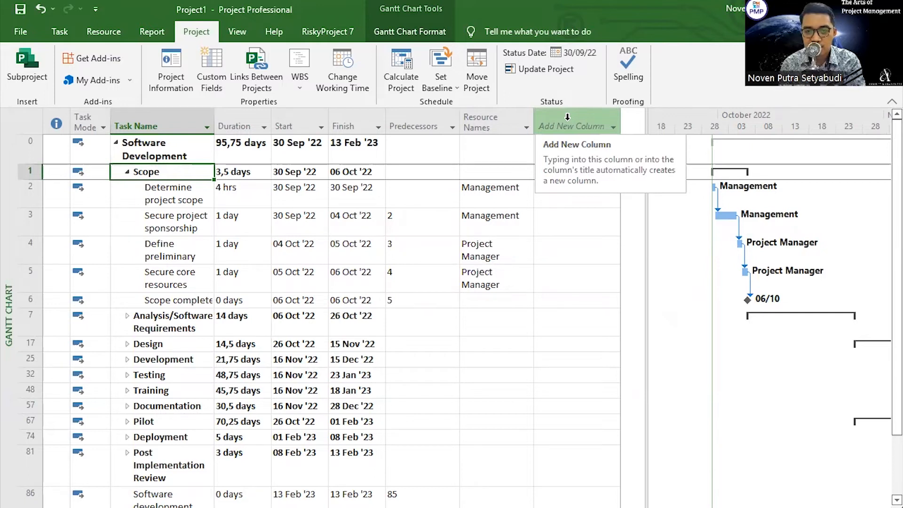
pyautogui.click(567, 117)
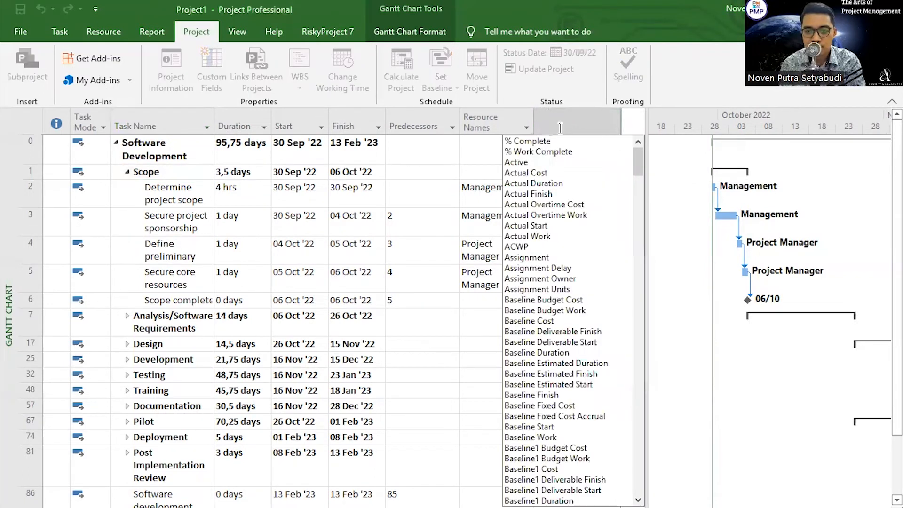
pyautogui.click(534, 141)
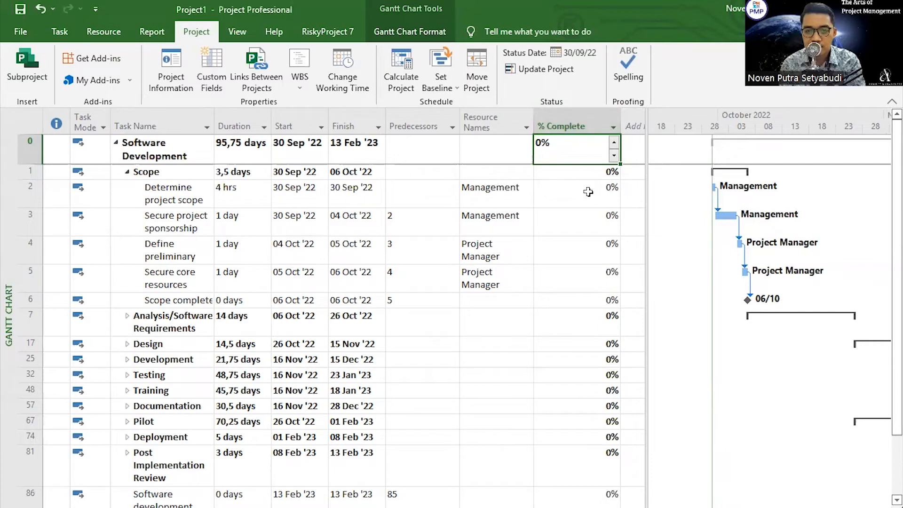
# Step: Set % Complete to 40 for Determine project scope and 10 for Secure project sponsorship
pyautogui.click(587, 192)
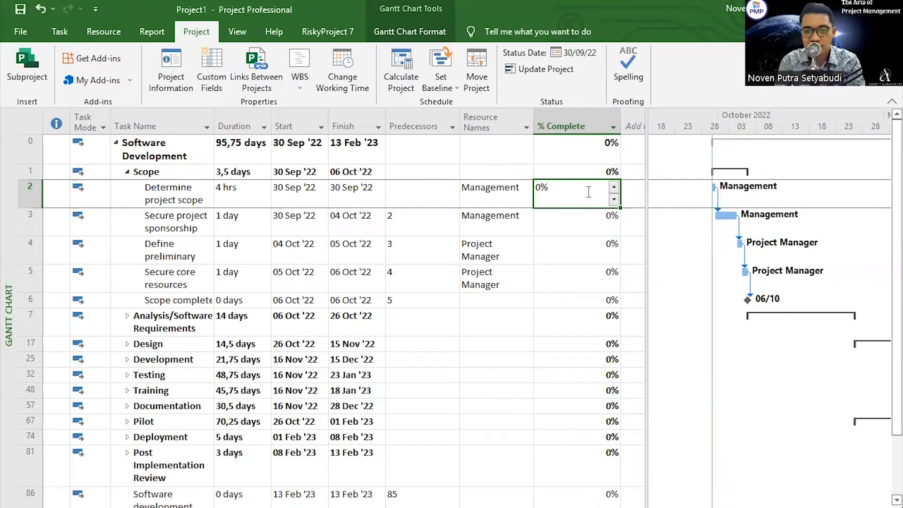
pyautogui.write('40')
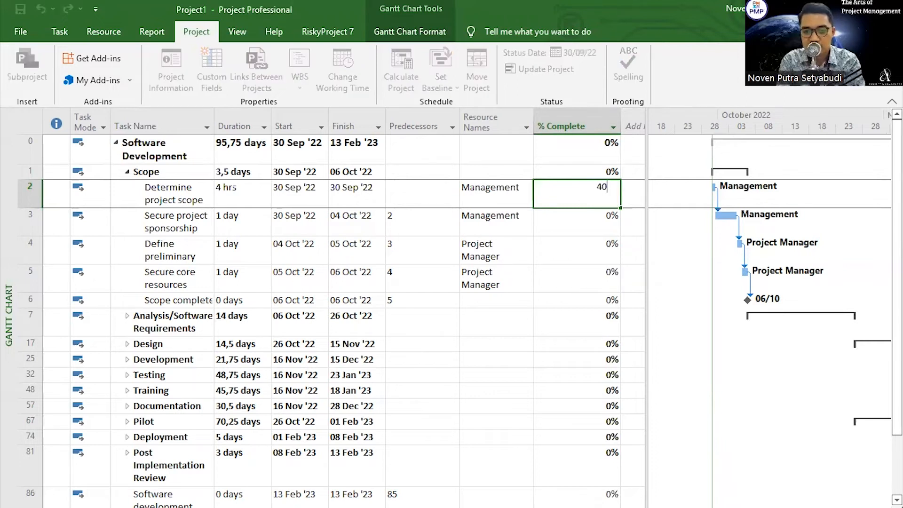
pyautogui.click(560, 269)
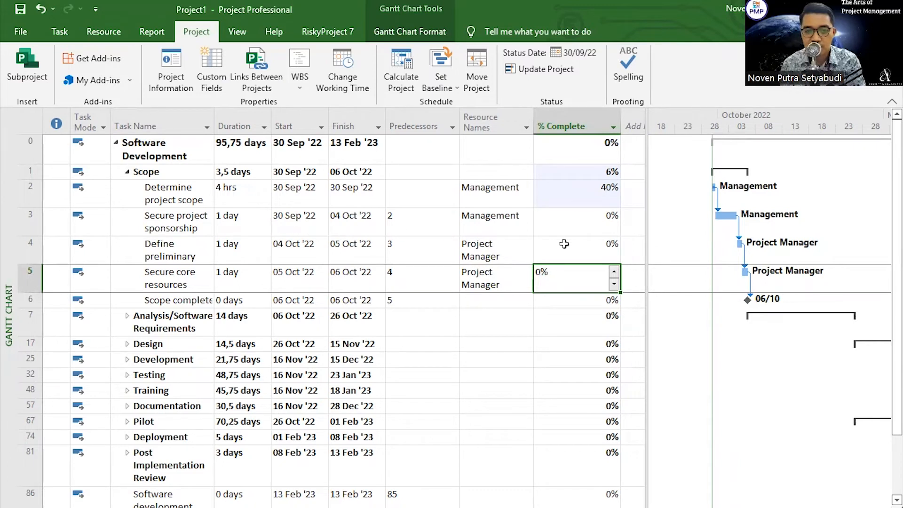
pyautogui.click(597, 226)
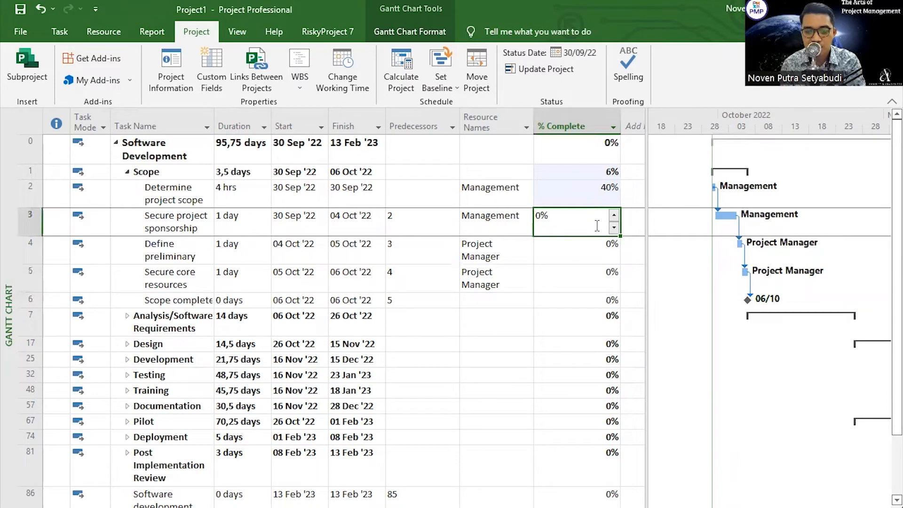
pyautogui.write('10')
pyautogui.press('Return')
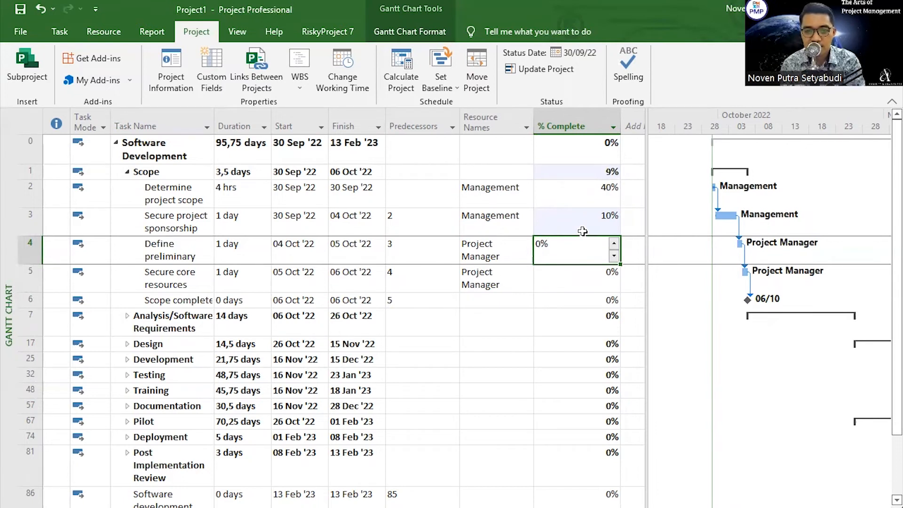
# Step: Set the project status date to 07 Oct 2022
pyautogui.click(587, 62)
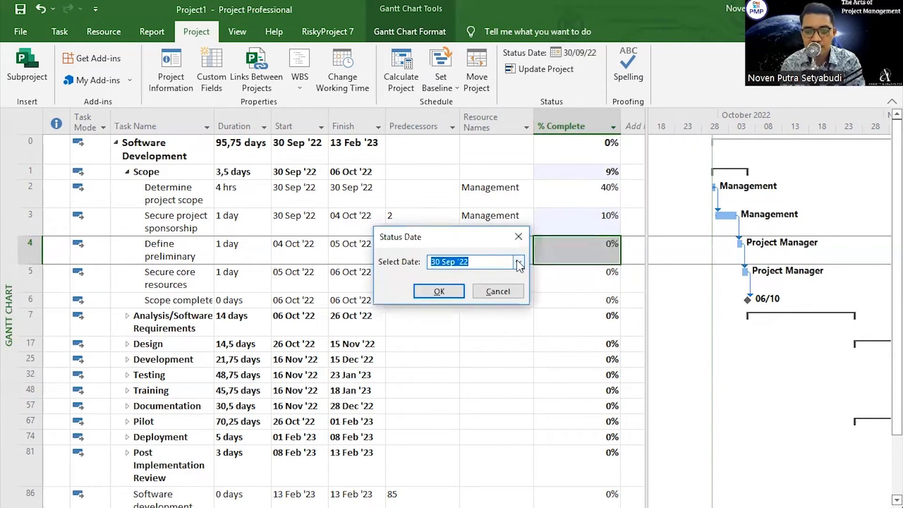
pyautogui.click(518, 262)
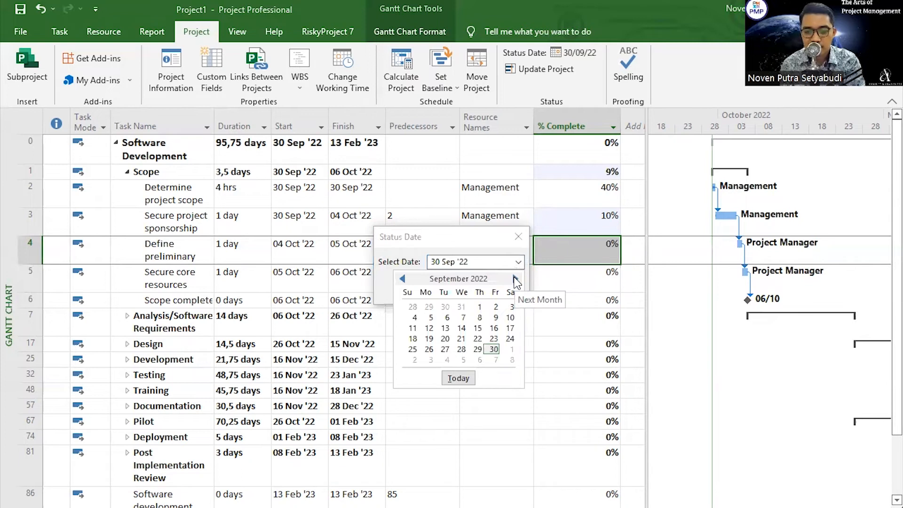
pyautogui.click(515, 279)
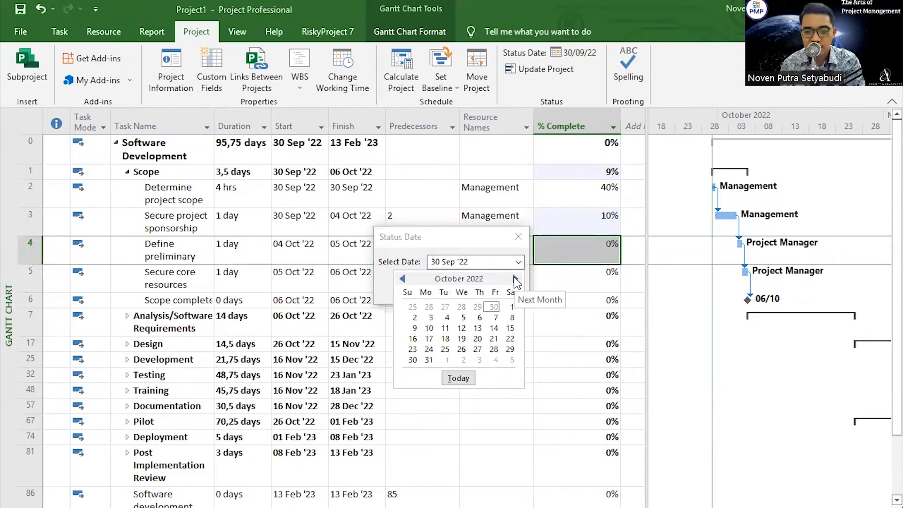
pyautogui.click(494, 317)
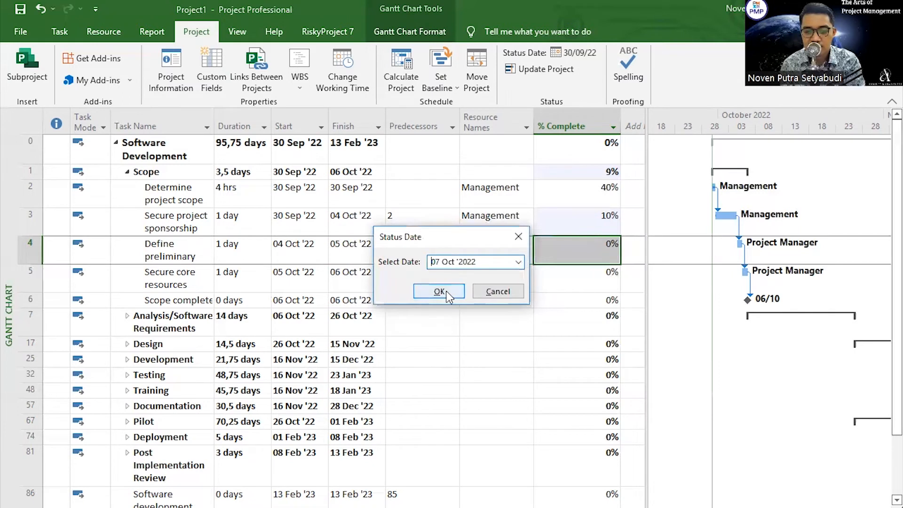
pyautogui.click(438, 291)
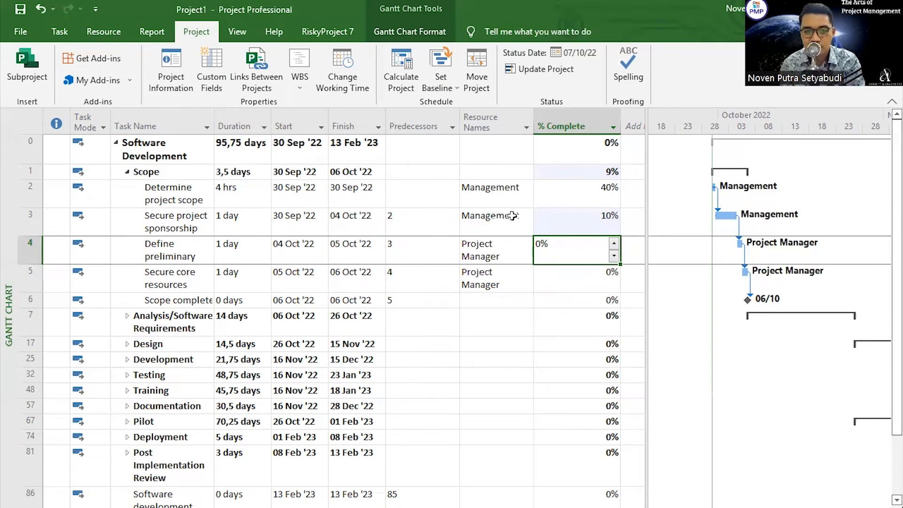
# Step: Set % Complete to 100 for both Determine project scope and Secure project sponsorship
pyautogui.click(583, 203)
pyautogui.write('100')
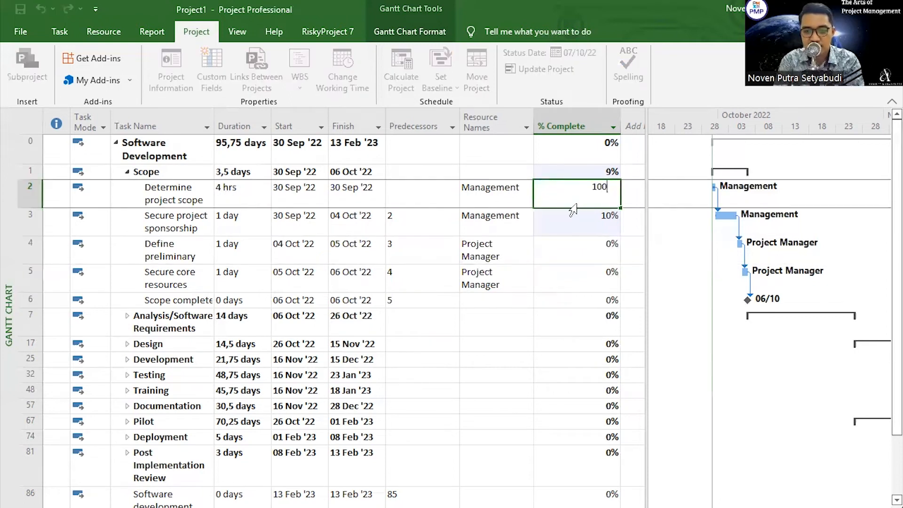
pyautogui.press('Return')
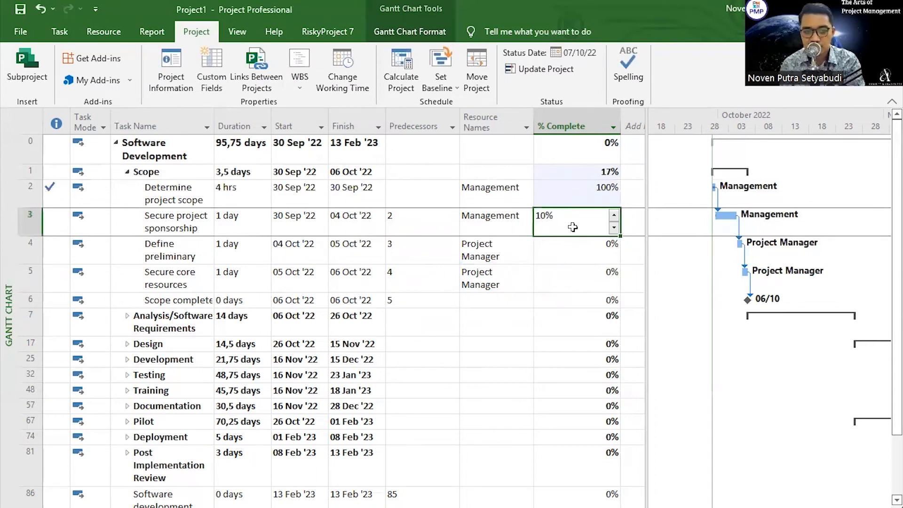
pyautogui.write('100')
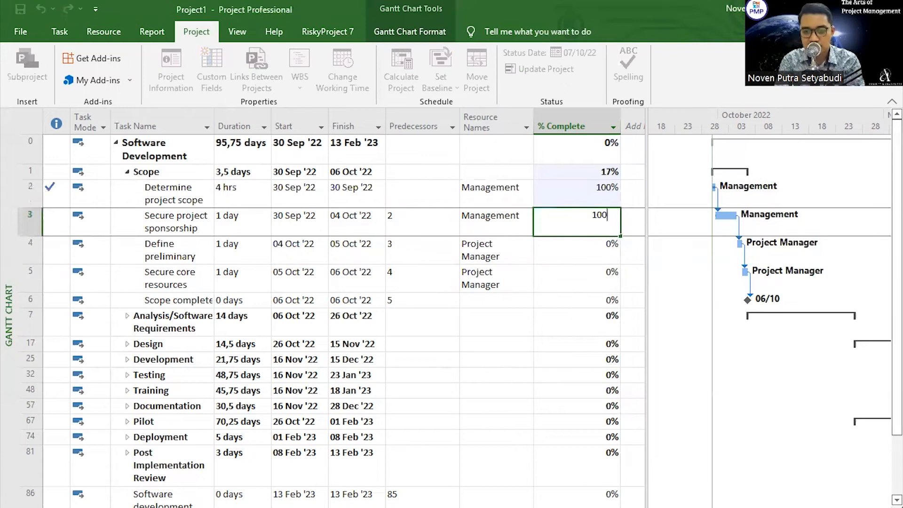
pyautogui.press('Return')
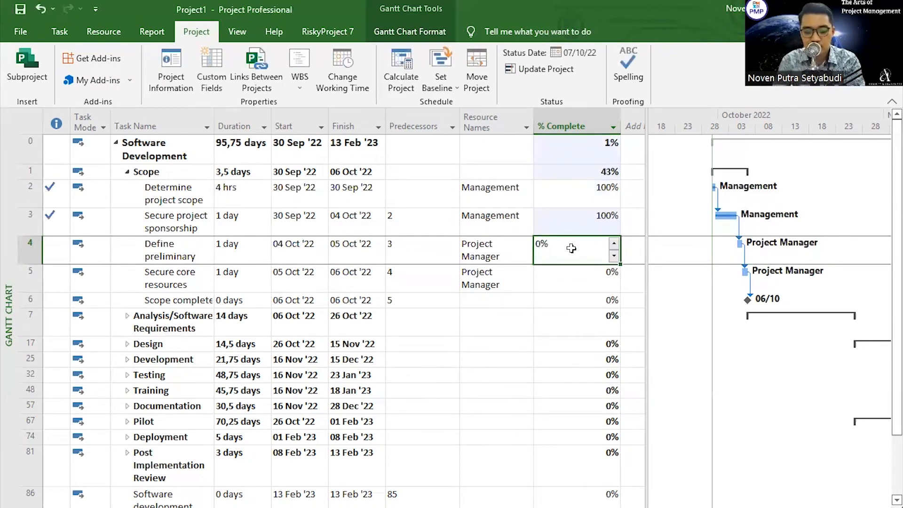
# Step: Set % Complete to 80 for Define preliminary resources, 60 for Secure core resources and 50 for Scope complete
pyautogui.write('80')
pyautogui.press('Return')
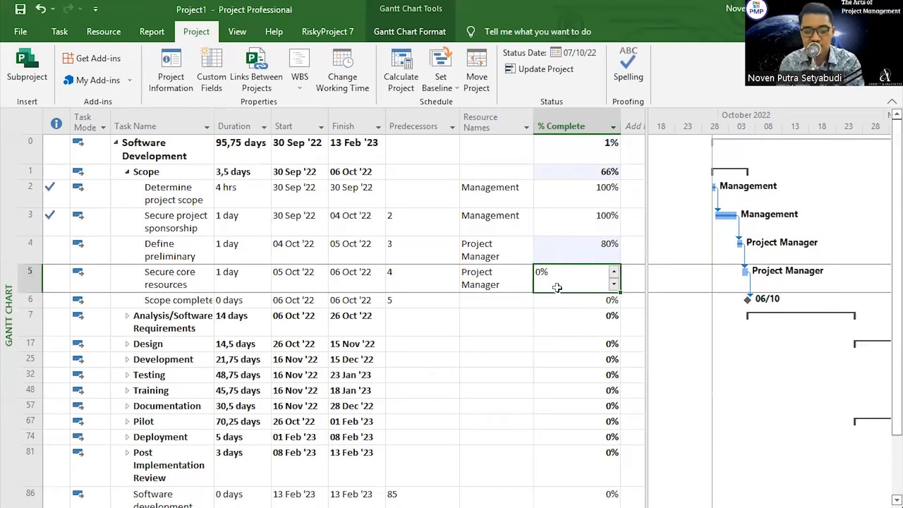
pyautogui.write('60')
pyautogui.press('Return')
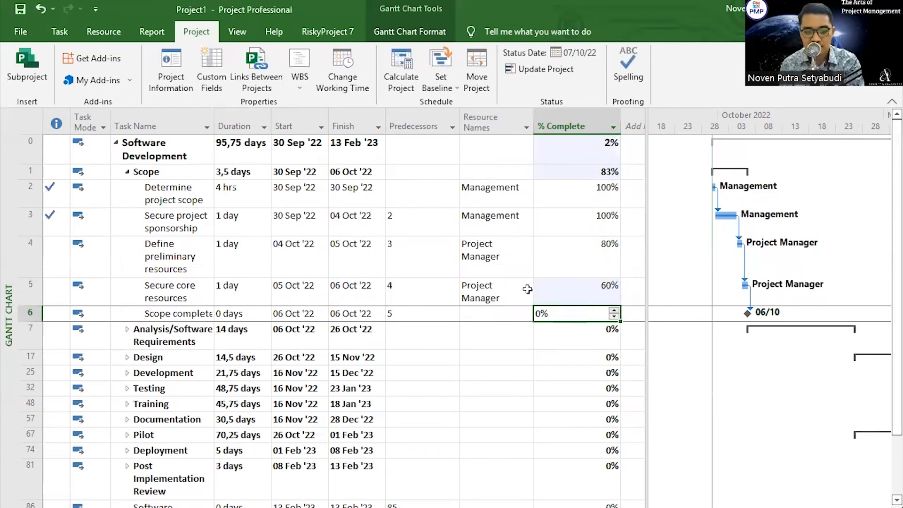
pyautogui.click(538, 289)
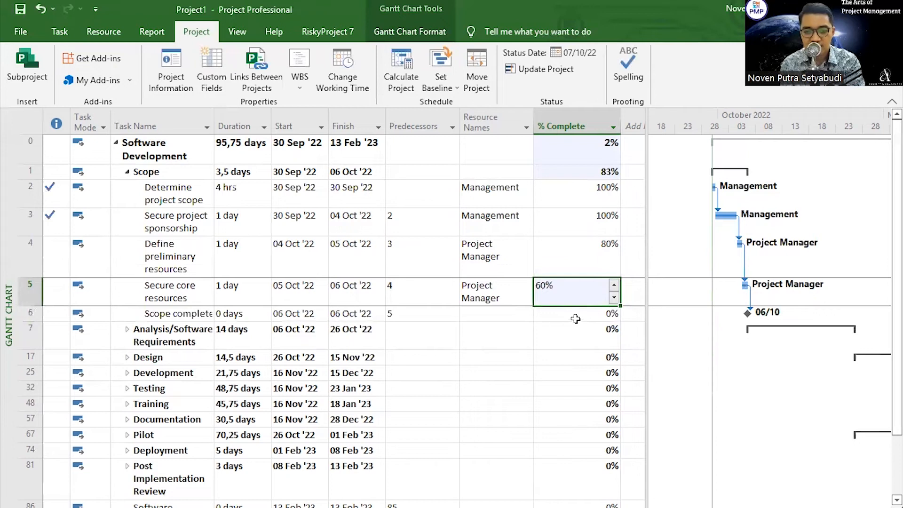
pyautogui.click(575, 315)
pyautogui.write('50')
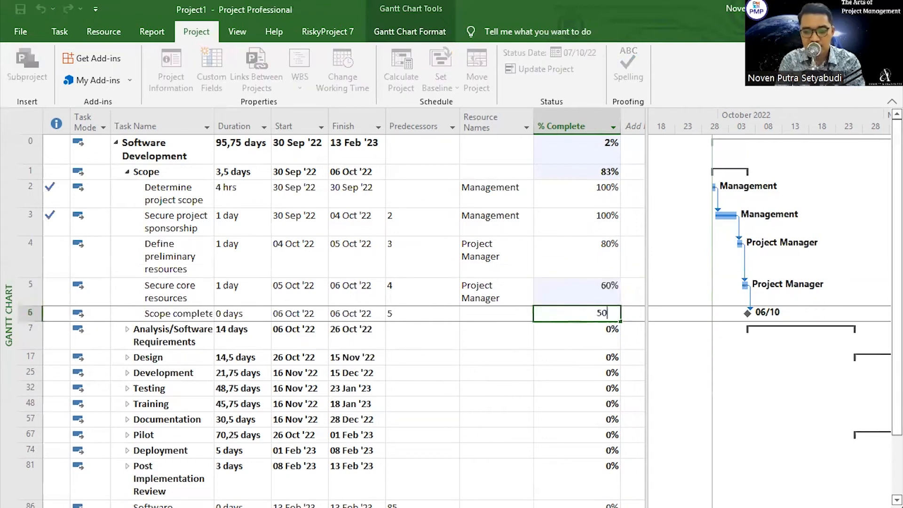
pyautogui.press('Return')
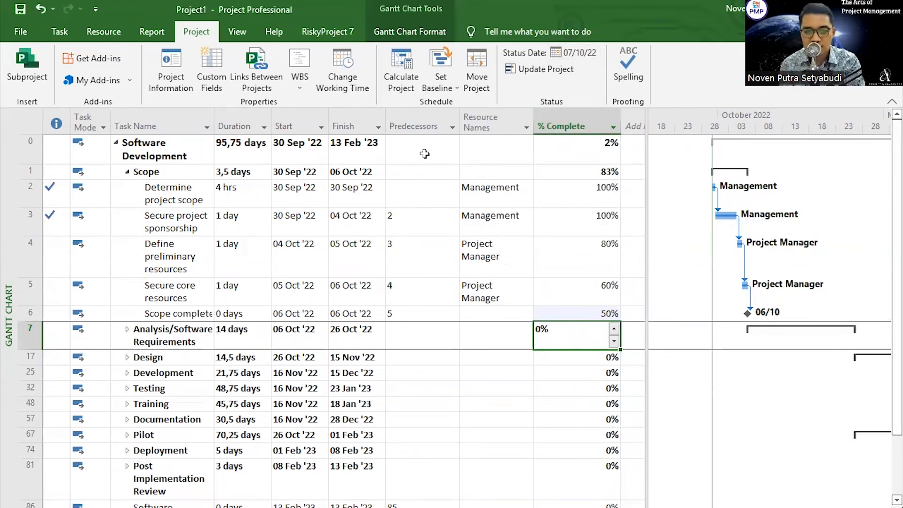
# Step: Set the project status date to 14 Oct 2022
pyautogui.click(585, 158)
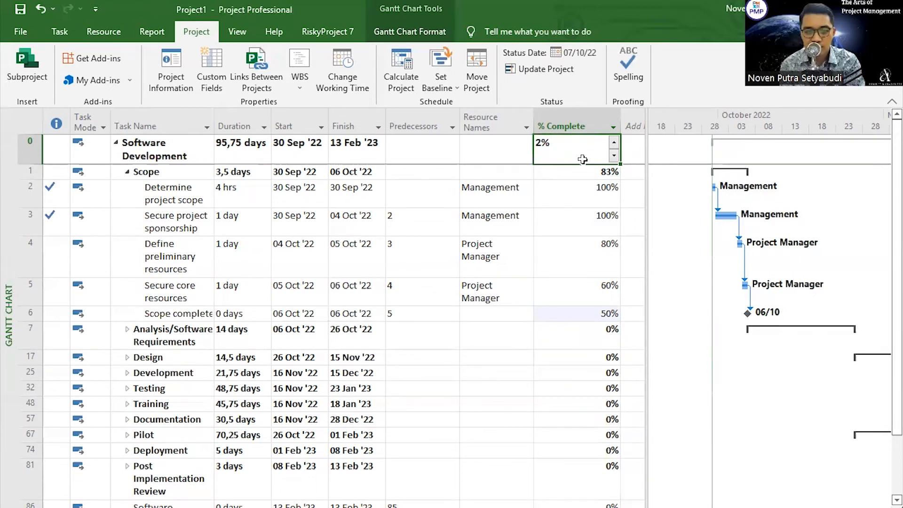
pyautogui.click(574, 52)
pyautogui.click(517, 262)
pyautogui.click(492, 327)
pyautogui.click(439, 292)
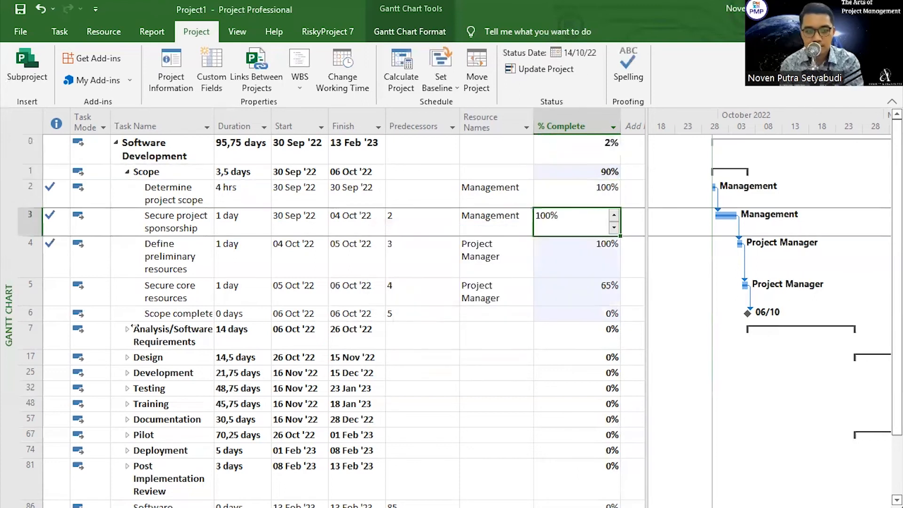
# Step: Set % Complete to 40 for the Analysis/Software Requirements summary task and 30 for the Design summary task
pyautogui.click(593, 339)
pyautogui.write('40')
pyautogui.click(604, 372)
pyautogui.click(577, 370)
pyautogui.write('30')
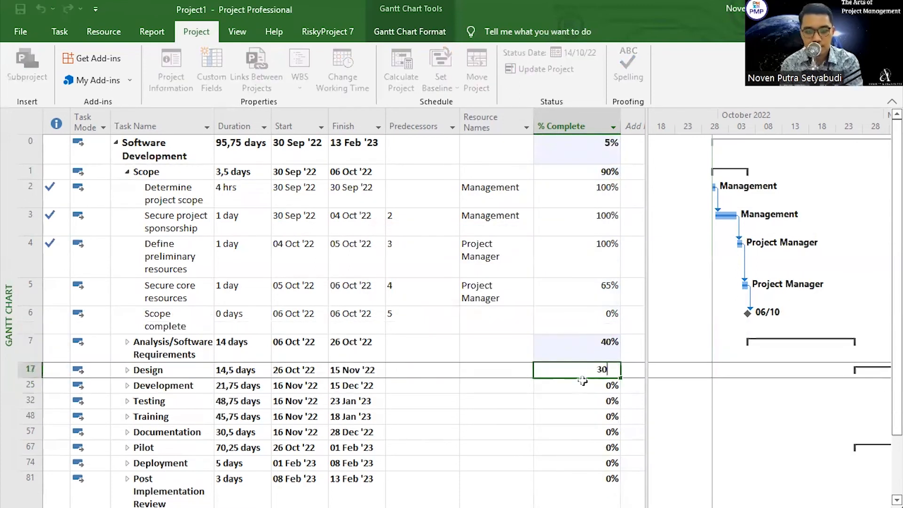
pyautogui.click(586, 400)
# Step: Set the project status date to 21 Oct 2022
pyautogui.click(574, 52)
pyautogui.click(518, 263)
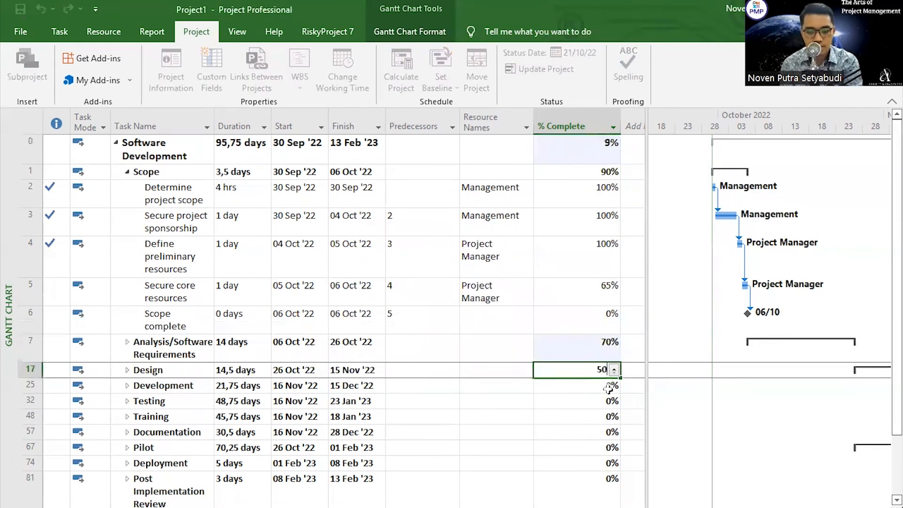
# Step: Set % Complete to 70 for Analysis/Software Requirements, 50 for Design and 30 for Development
pyautogui.click(608, 387)
pyautogui.write('30')
pyautogui.click(580, 417)
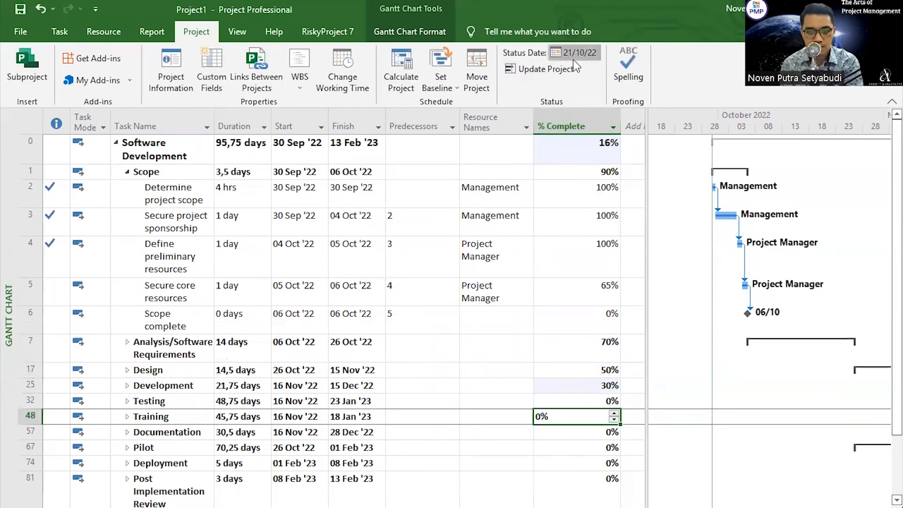
# Step: Set the project status date to 28 Oct 2022
pyautogui.click(573, 53)
pyautogui.click(517, 262)
pyautogui.click(494, 348)
pyautogui.click(437, 290)
# Step: Set % Complete to 80 for the Secure core resources task
pyautogui.click(604, 289)
pyautogui.write('80')
pyautogui.click(592, 342)
# Step: Set % Complete to 100 for the Scope summary task, 90 for Analysis/Software Requirements, 80 for Design and 50 for Development
pyautogui.click(601, 173)
pyautogui.write('100')
pyautogui.click(594, 225)
pyautogui.click(592, 342)
pyautogui.write('90')
pyautogui.click(592, 371)
pyautogui.write('80')
pyautogui.click(593, 386)
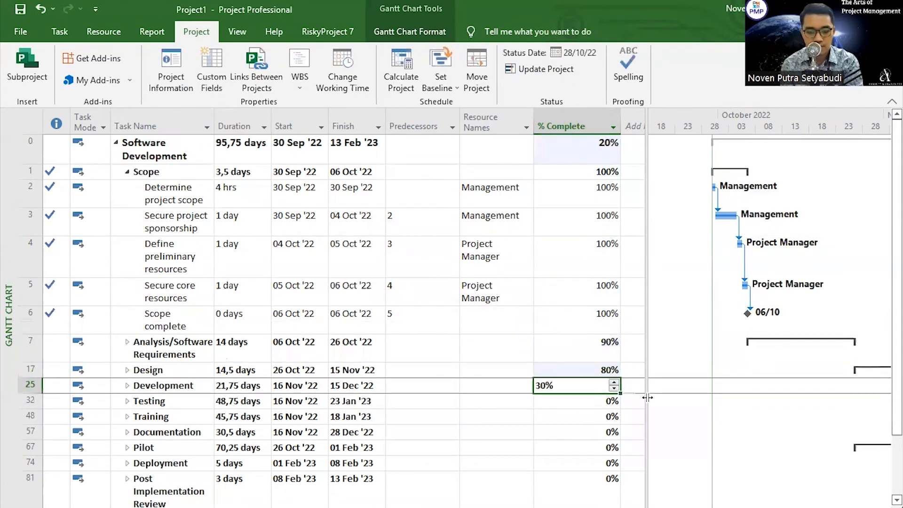
pyautogui.write('50')
pyautogui.click(585, 404)
# Step: Set the project status date to 30 Dec 2022
pyautogui.click(573, 52)
pyautogui.click(518, 261)
pyautogui.click(516, 277)
pyautogui.click(516, 277)
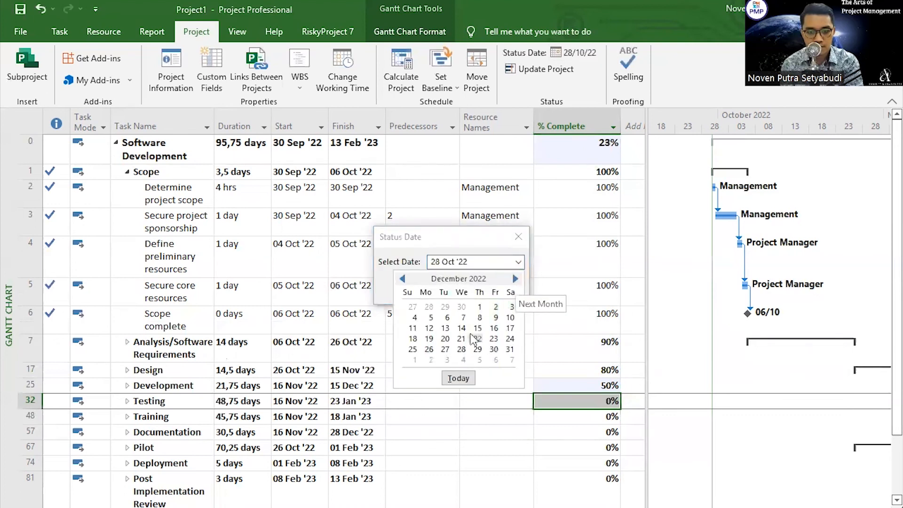
pyautogui.click(493, 348)
pyautogui.click(451, 296)
# Step: Set % Complete to 40 for the Testing summary task
pyautogui.click(597, 401)
pyautogui.write('40')
pyautogui.click(593, 387)
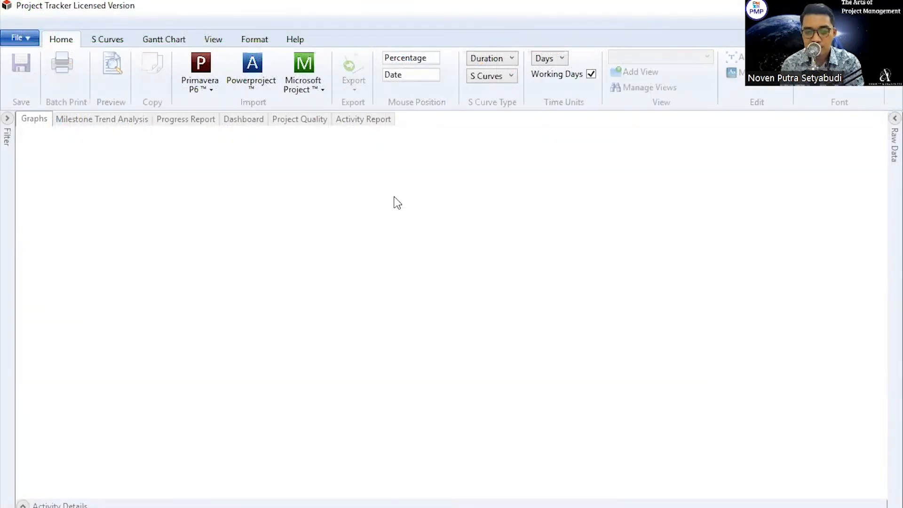
# Step: In Project Tracker, import the open Microsoft Project schedule through a direct connection, assigning the project's saved baseline to Baseline 1
pyautogui.click(317, 90)
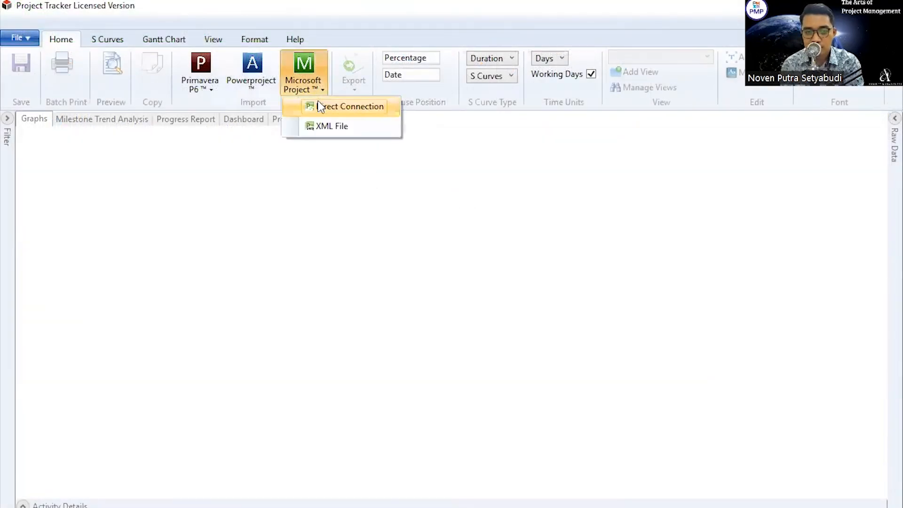
pyautogui.click(320, 107)
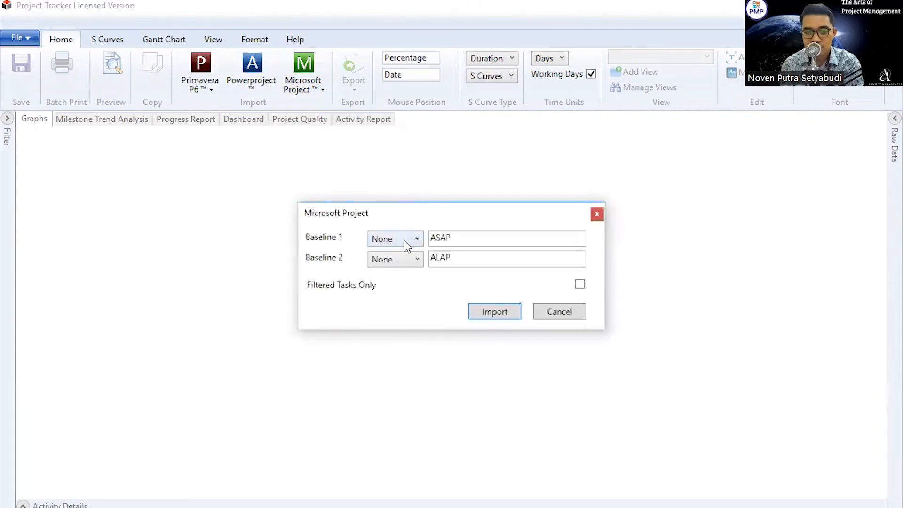
pyautogui.click(406, 246)
pyautogui.click(401, 265)
pyautogui.click(493, 313)
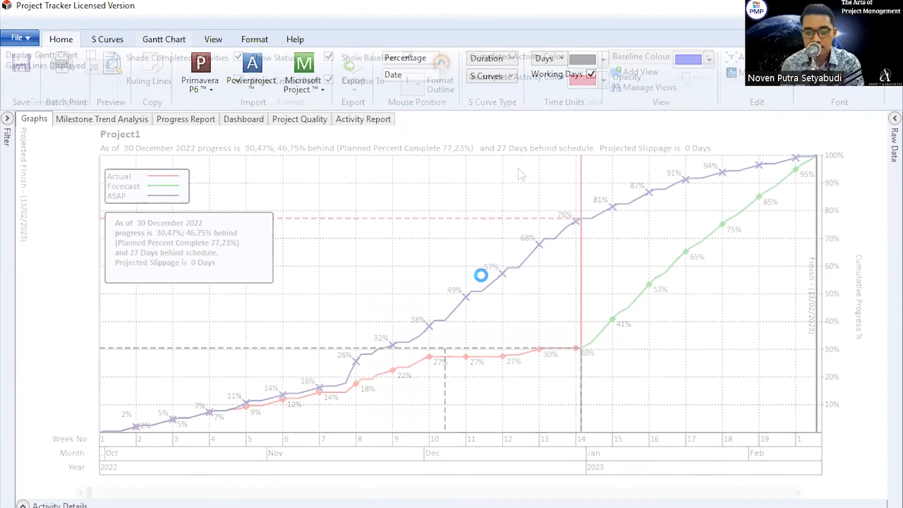